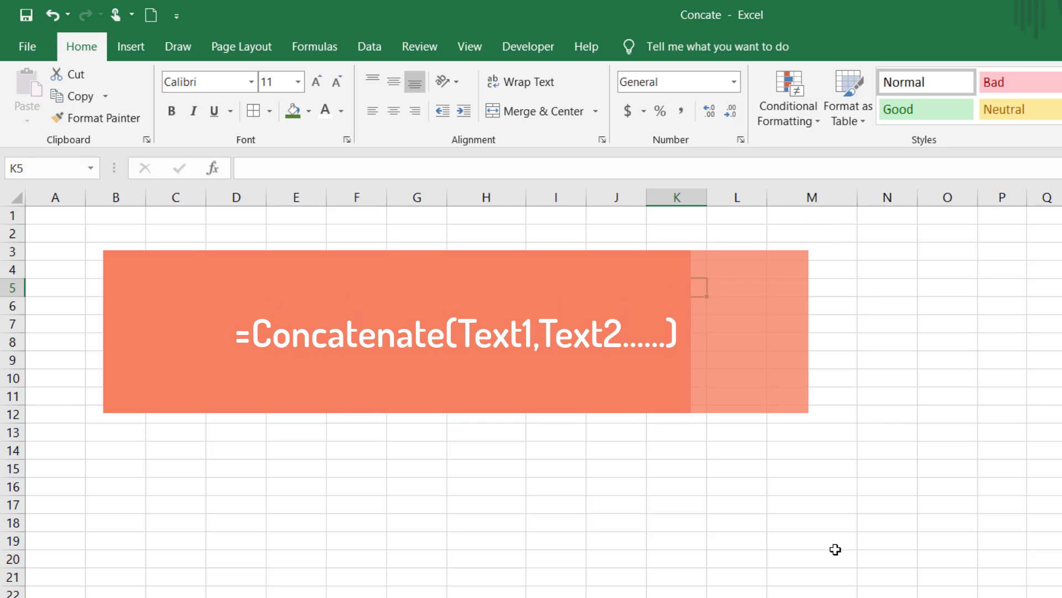
Step: Enter =CONCATENATE(F6,G6) in H6, the first Result cell of Example 1
click(463, 306)
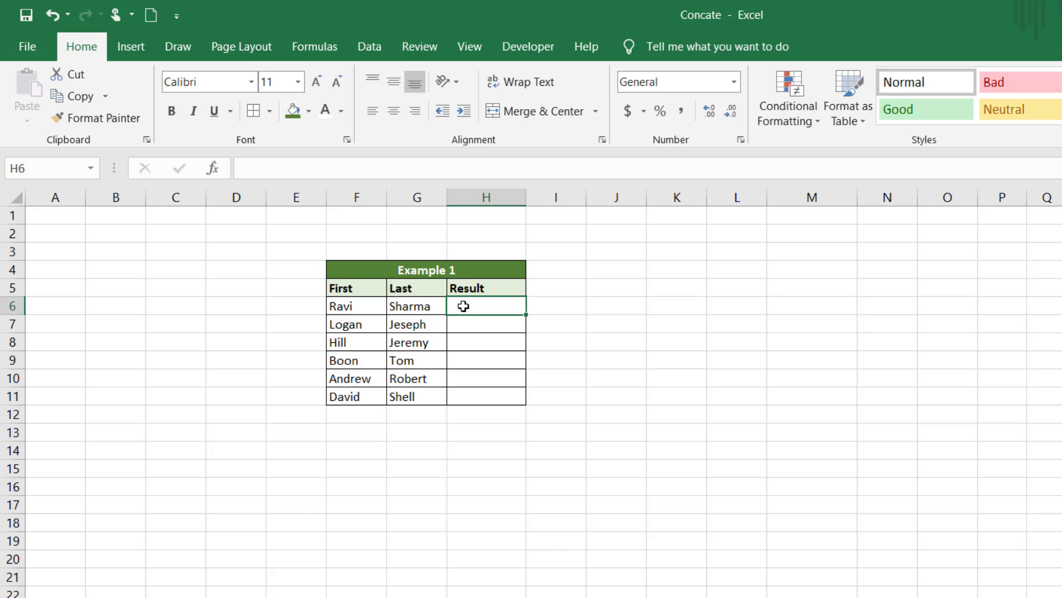
text(=co)
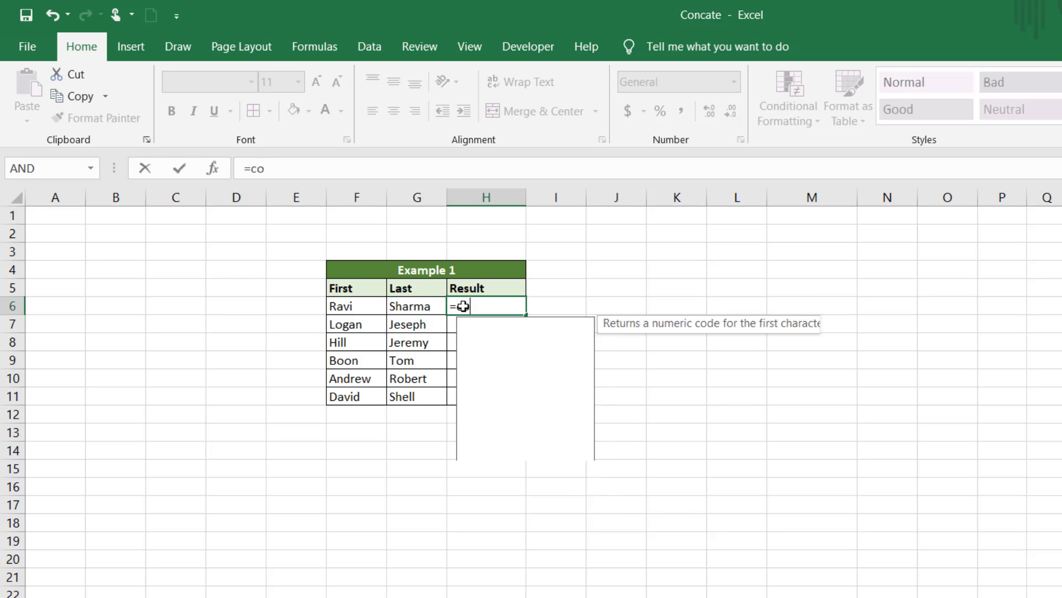
text(n)
key(Down)
key(Down)
key(Down)
key(Down)
key(Tab)
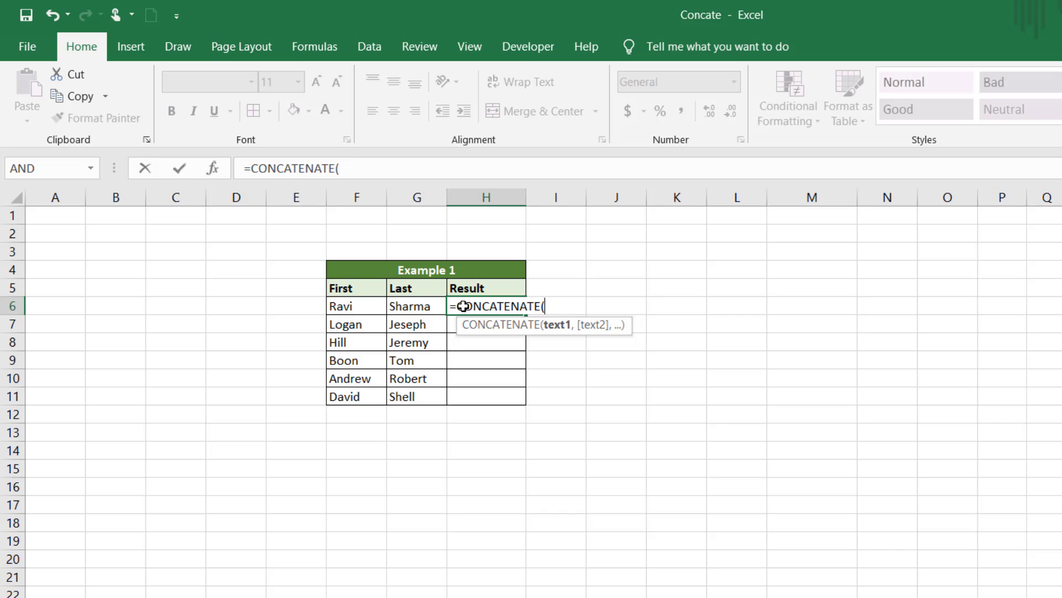
click(349, 306)
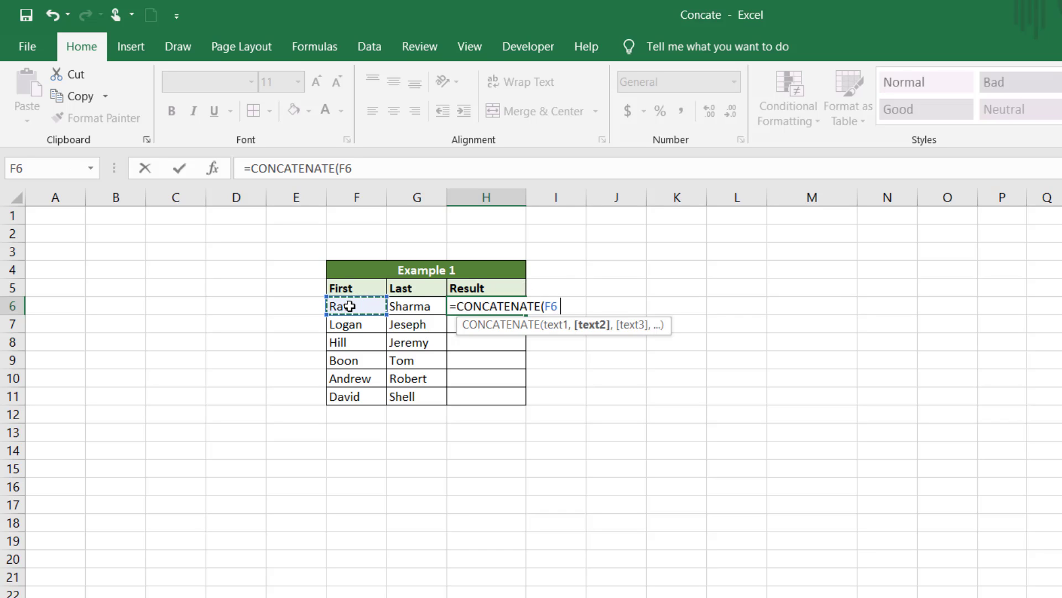
text(,)
click(404, 305)
key(Return)
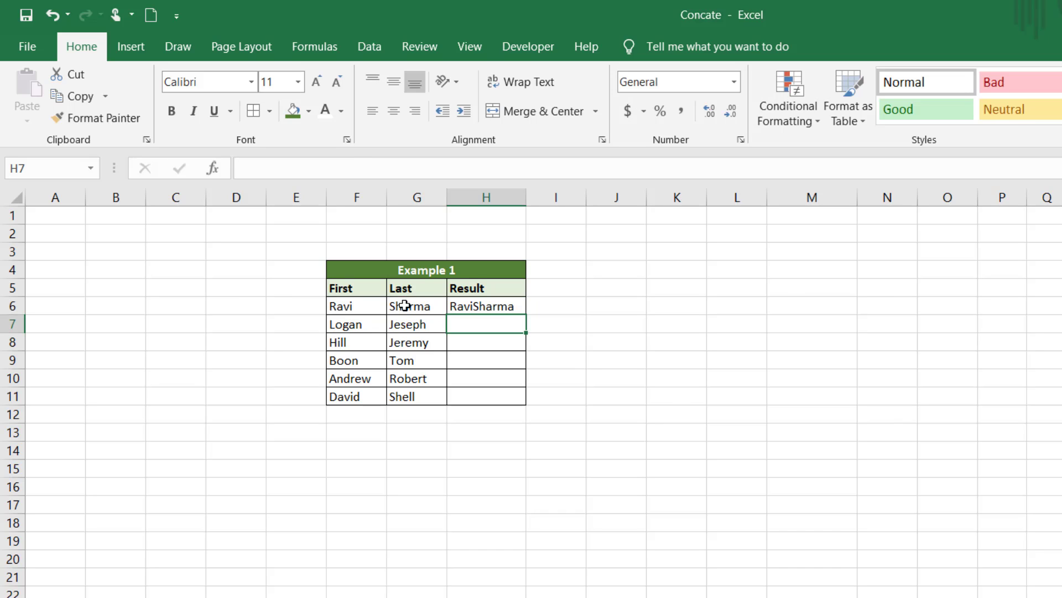
Step: Fill the CONCATENATE formula without a space from H6 down to H11
key(Up)
key(shift+Down)
key(shift+Down)
key(shift+Down)
key(shift+Down)
key(shift+Down)
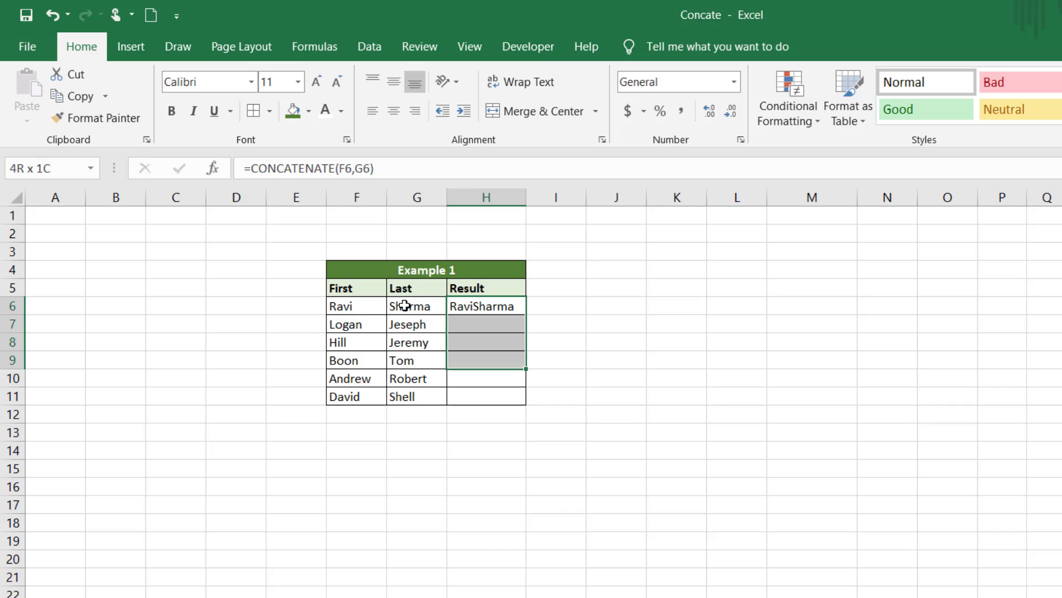
key(ctrl+d)
Step: Edit the H6 formula to =CONCATENATE(F6," ",G6) so a space separates the two names
key(shift+Up)
key(shift+Up)
key(shift+Up)
key(shift+Up)
key(shift+Up)
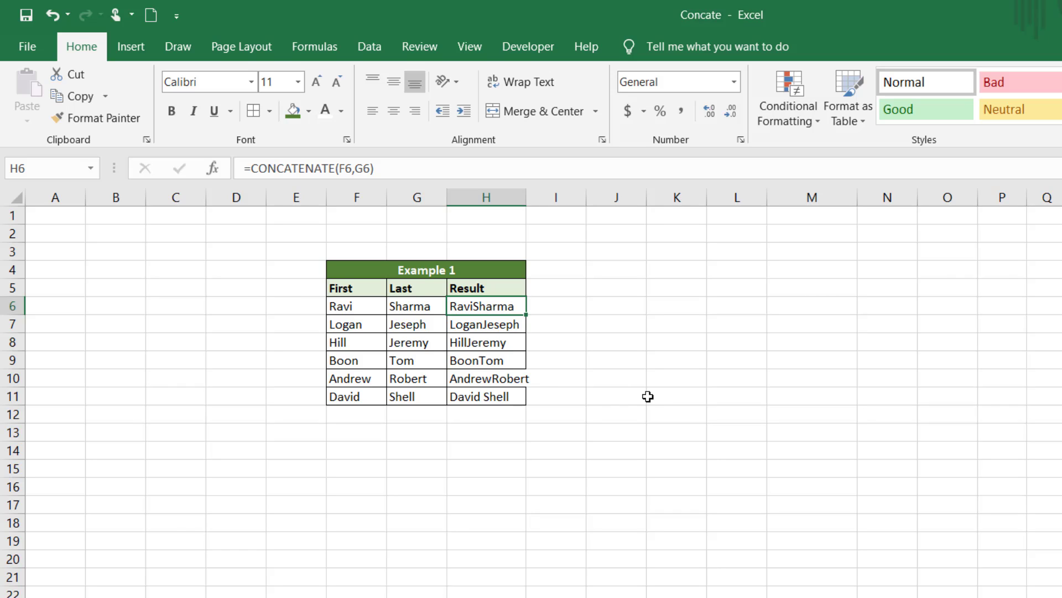
key(F2)
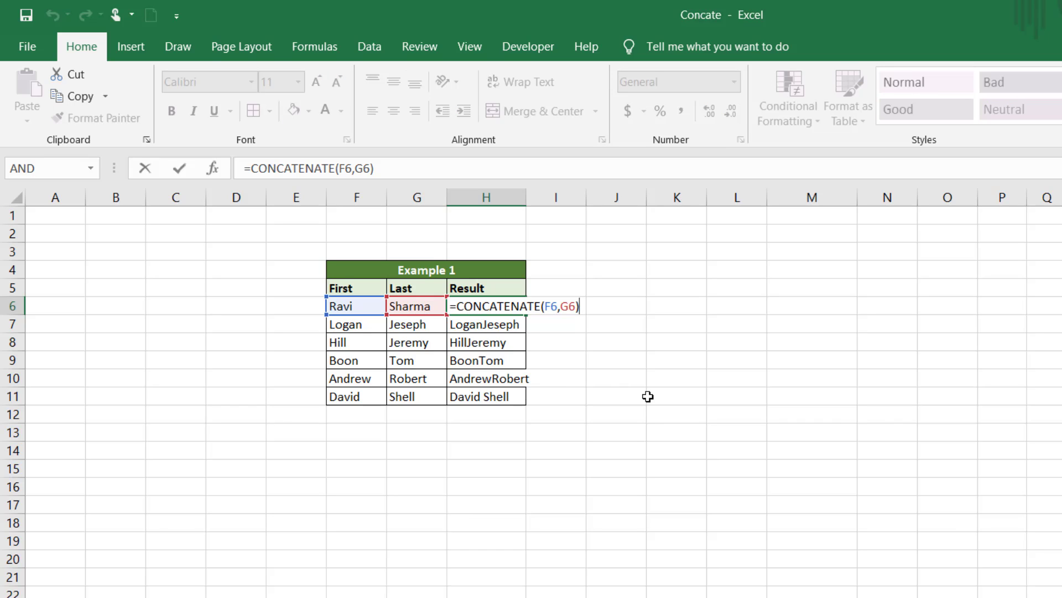
click(560, 307)
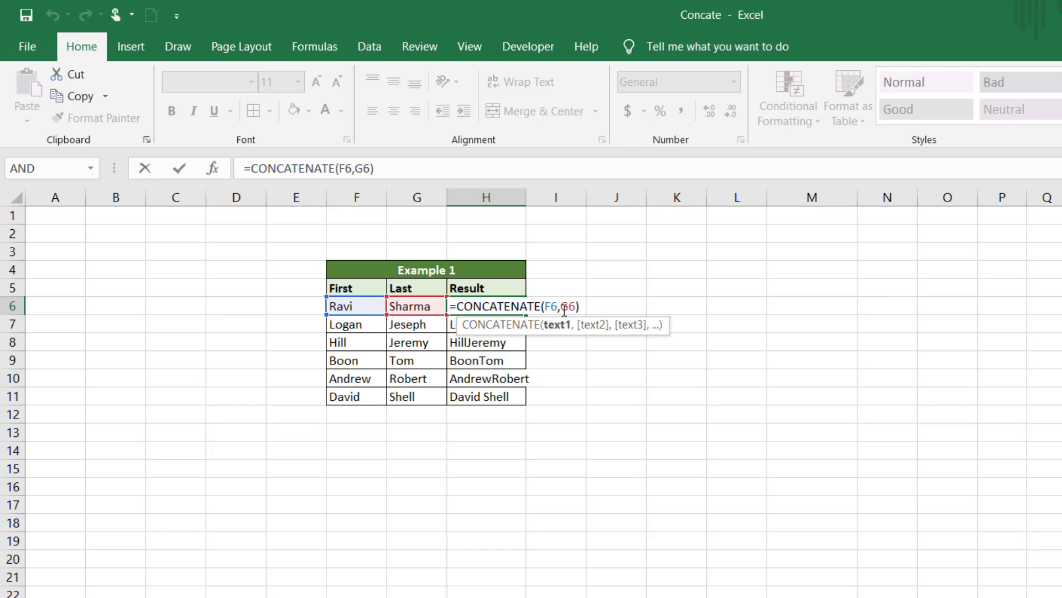
text(,)
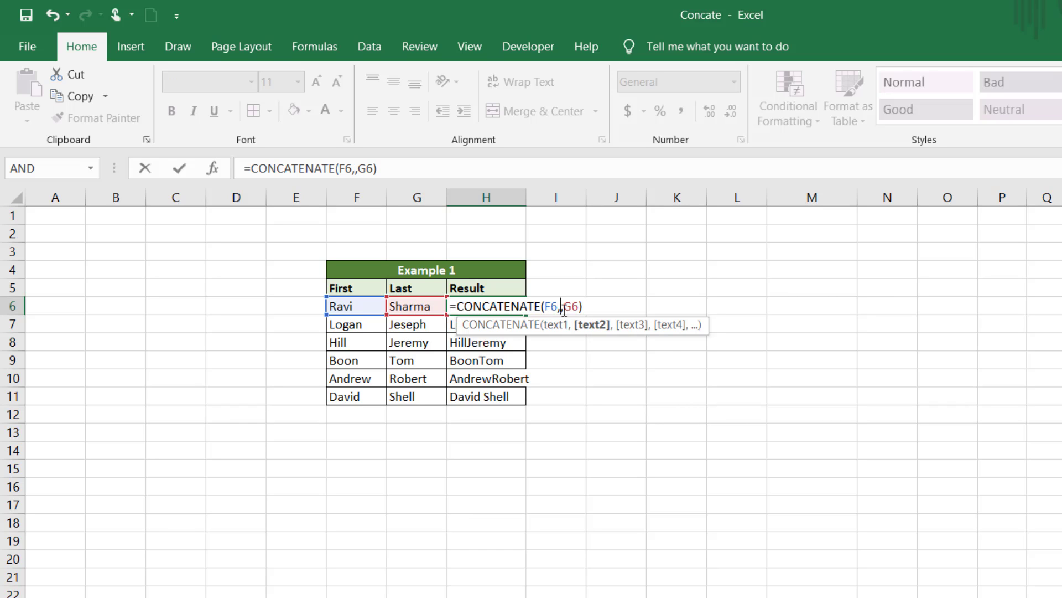
text(" )
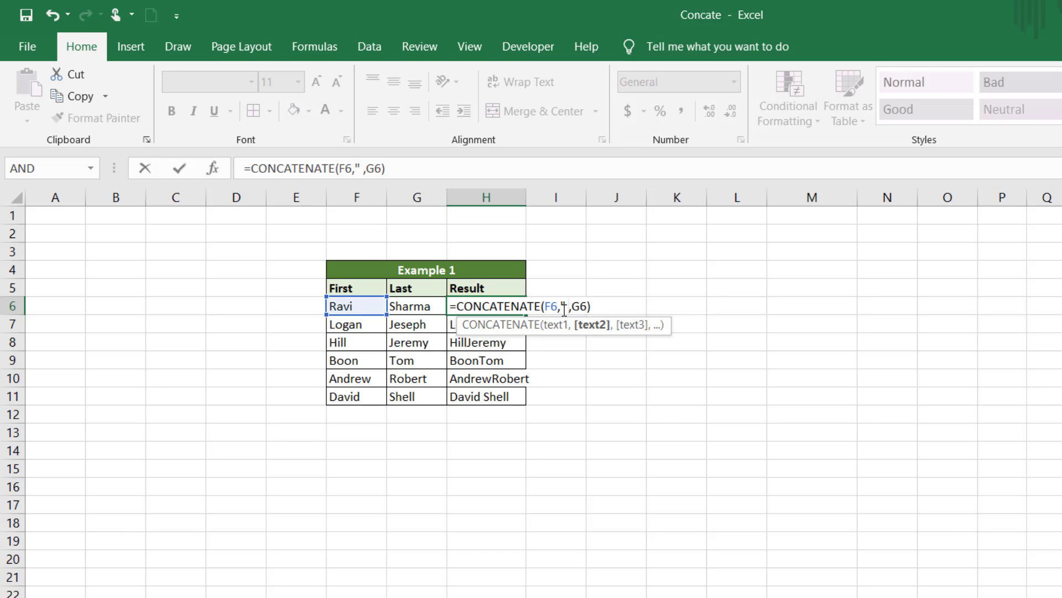
text(")
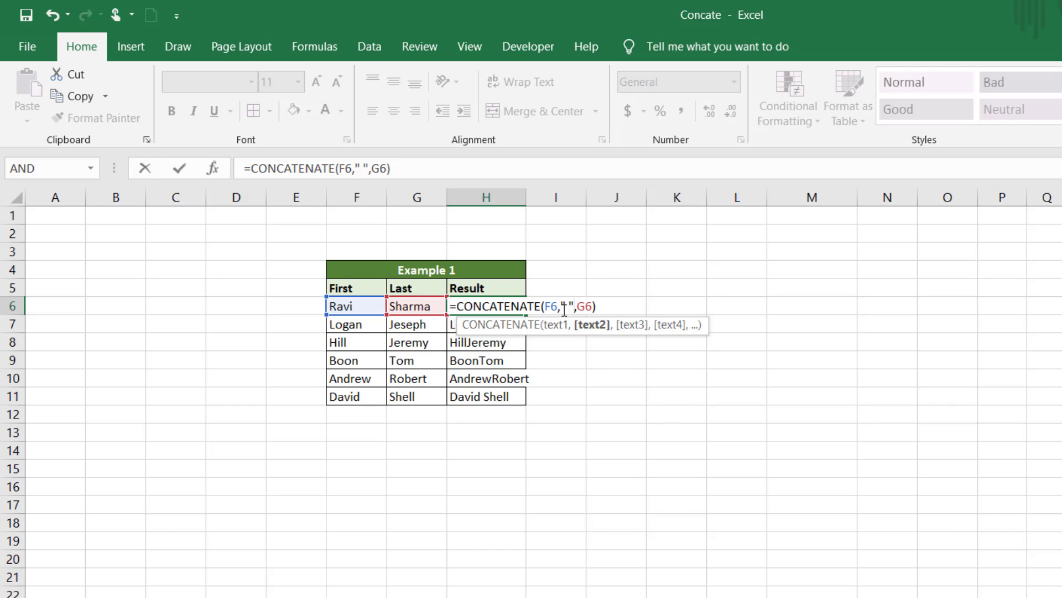
key(Return)
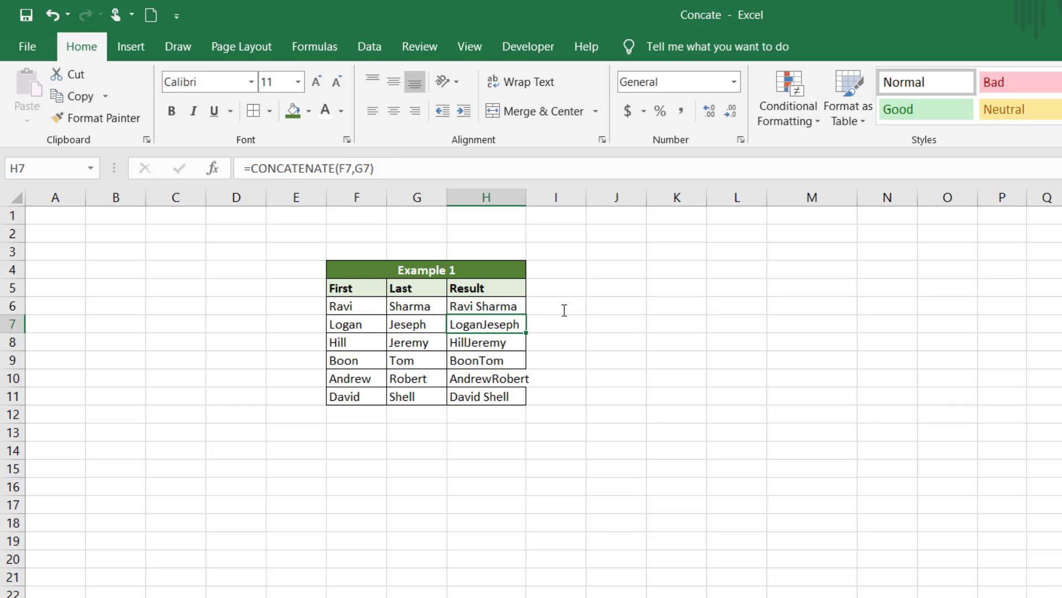
Step: Fill the spaced CONCATENATE formula from H6 down to H11 and widen column H
key(Up)
key(shift+Down)
key(shift+Down)
key(shift+Down)
key(shift+Down)
key(shift+Down)
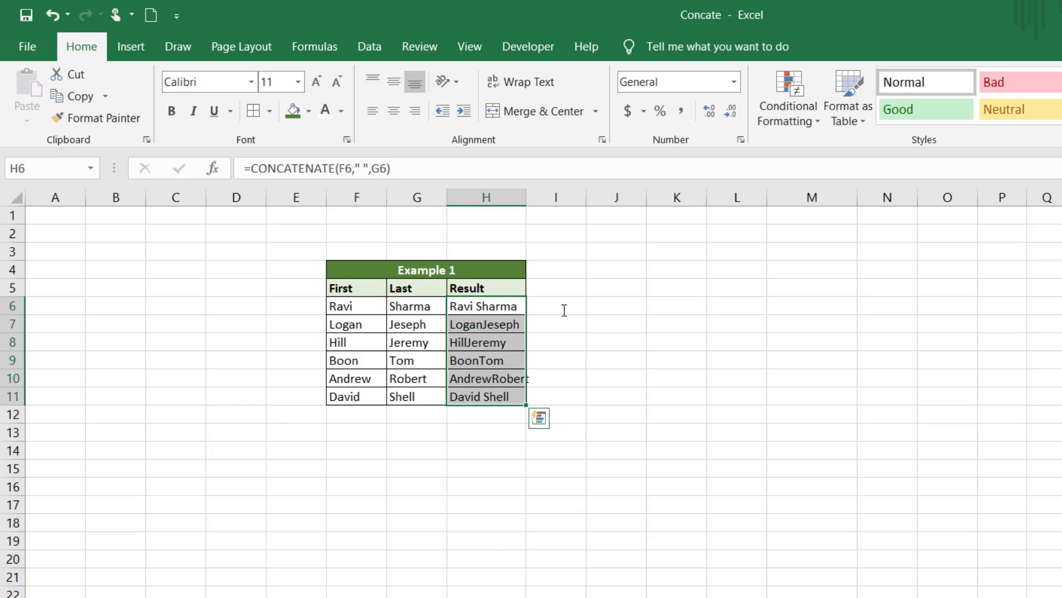
key(ctrl+d)
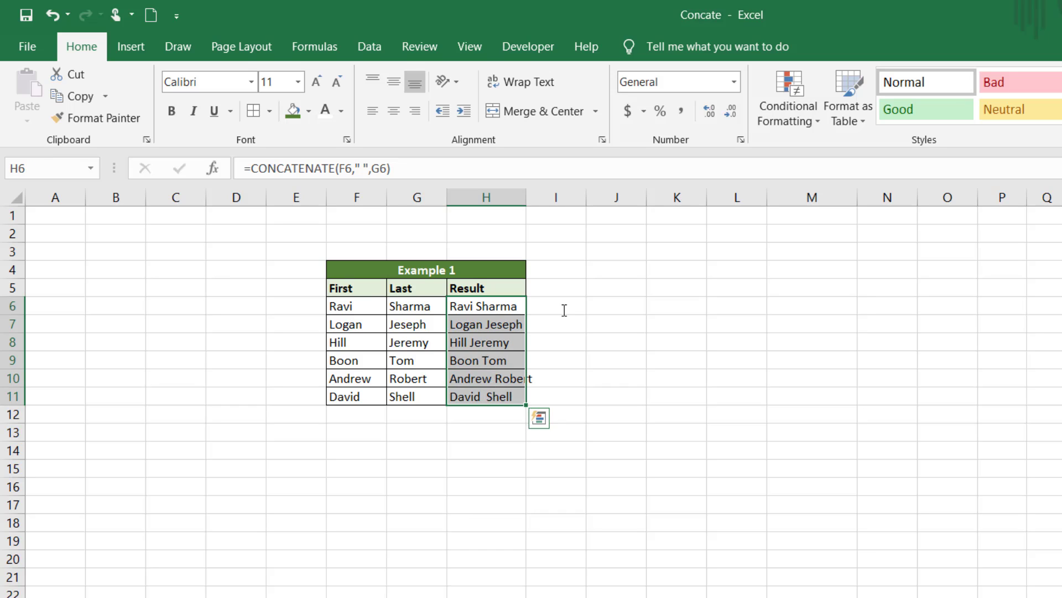
drag(526, 197, 565, 197)
click(633, 287)
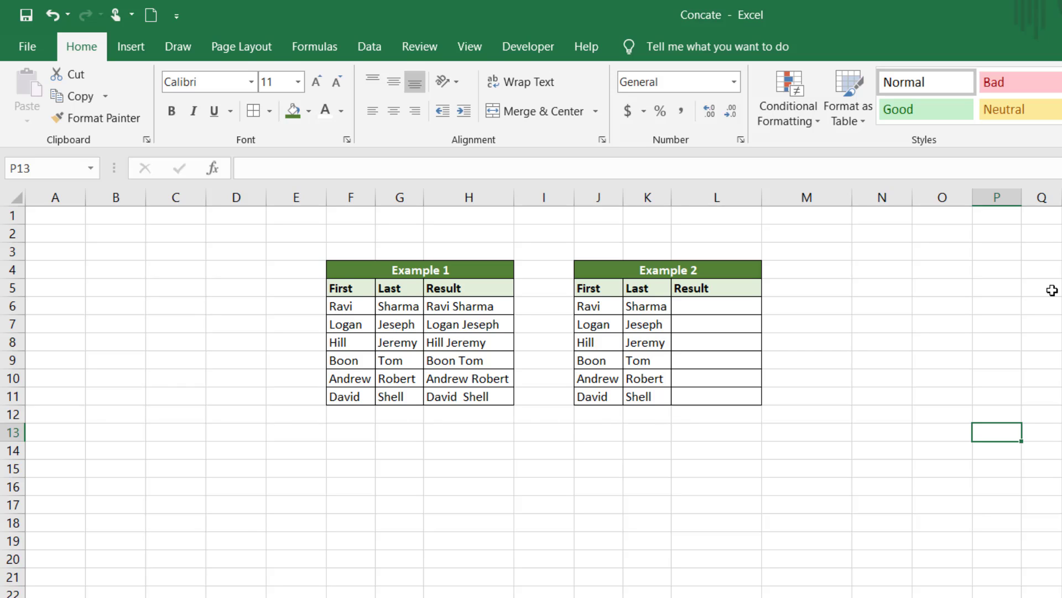
Step: Enter =J6&" "&K6 in L6, the first Result cell of Example 2
click(737, 307)
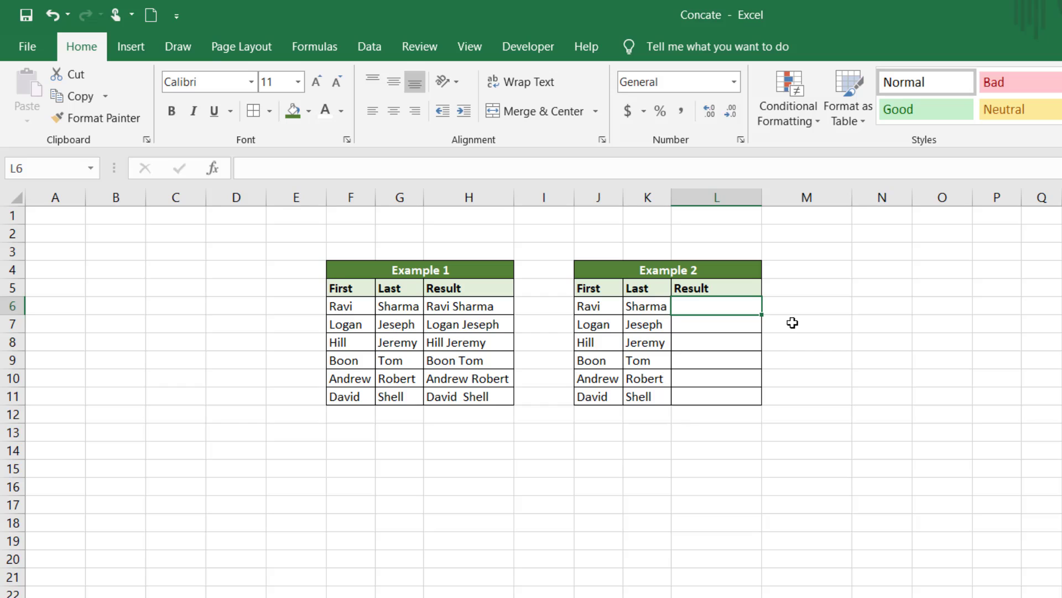
text(=)
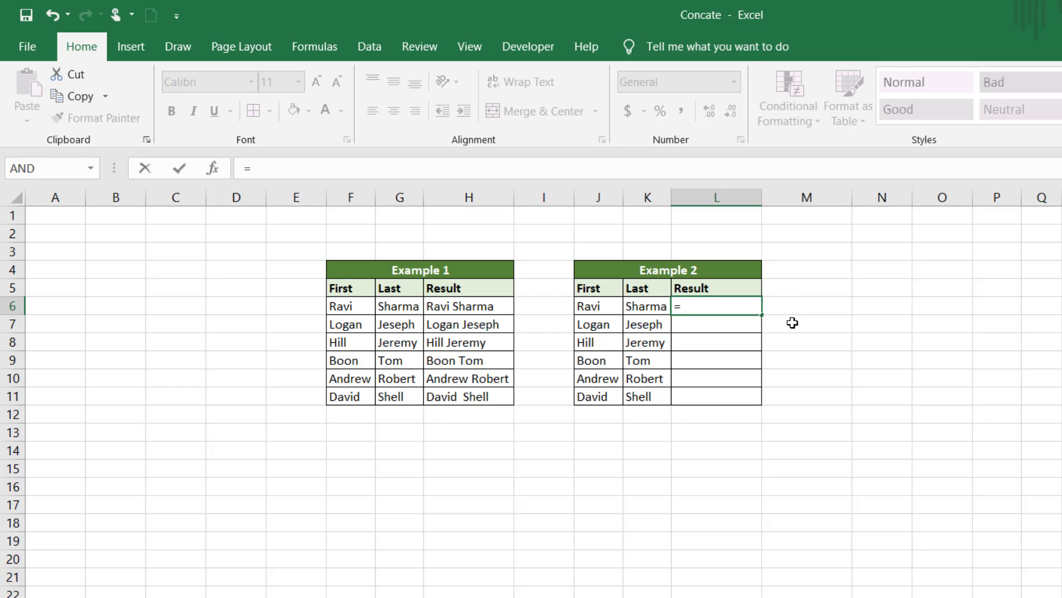
key(Left)
key(Left)
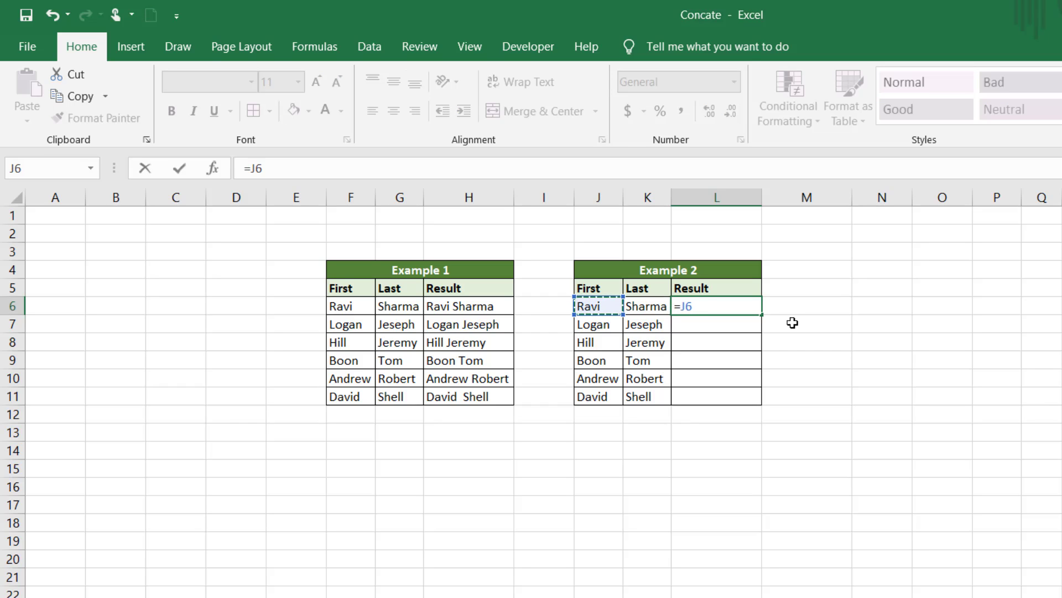
text(&)
text(" ")
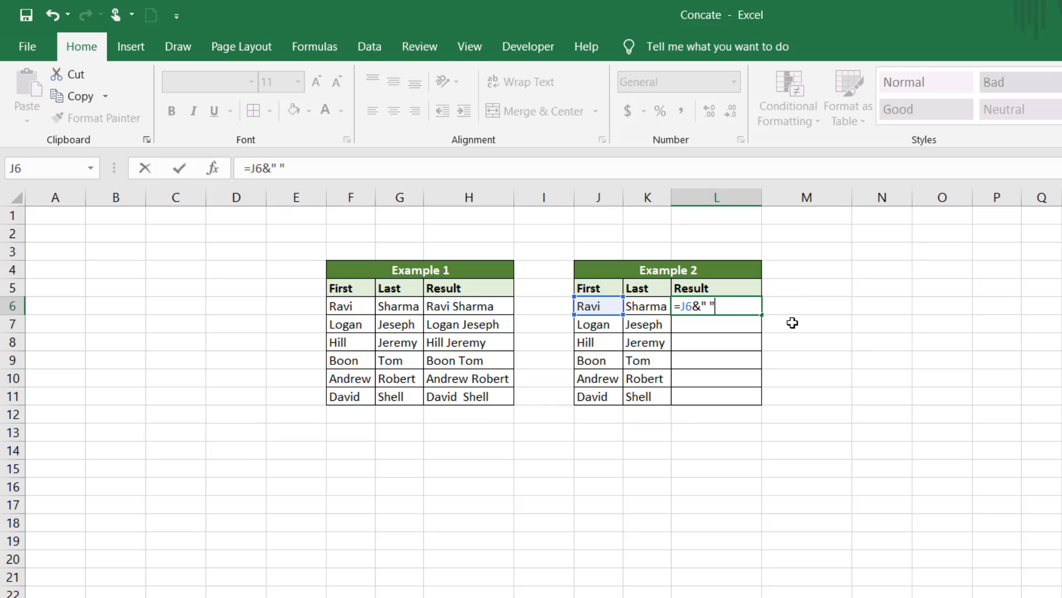
text(&)
click(647, 305)
key(Return)
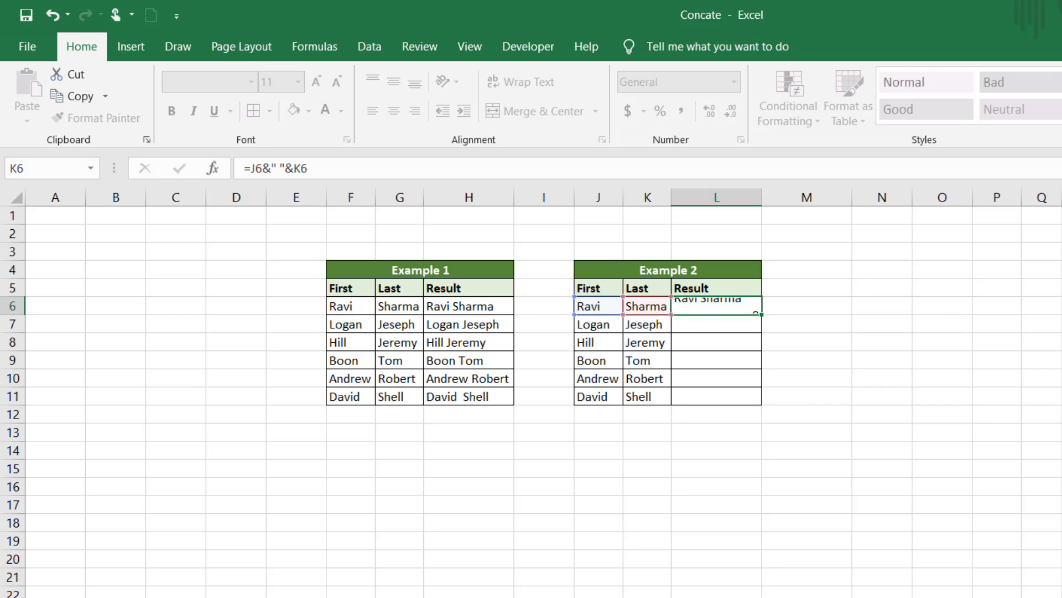
Step: Fill the ampersand formula from L6 down to L11
drag(716, 306, 717, 396)
key(ctrl+e)
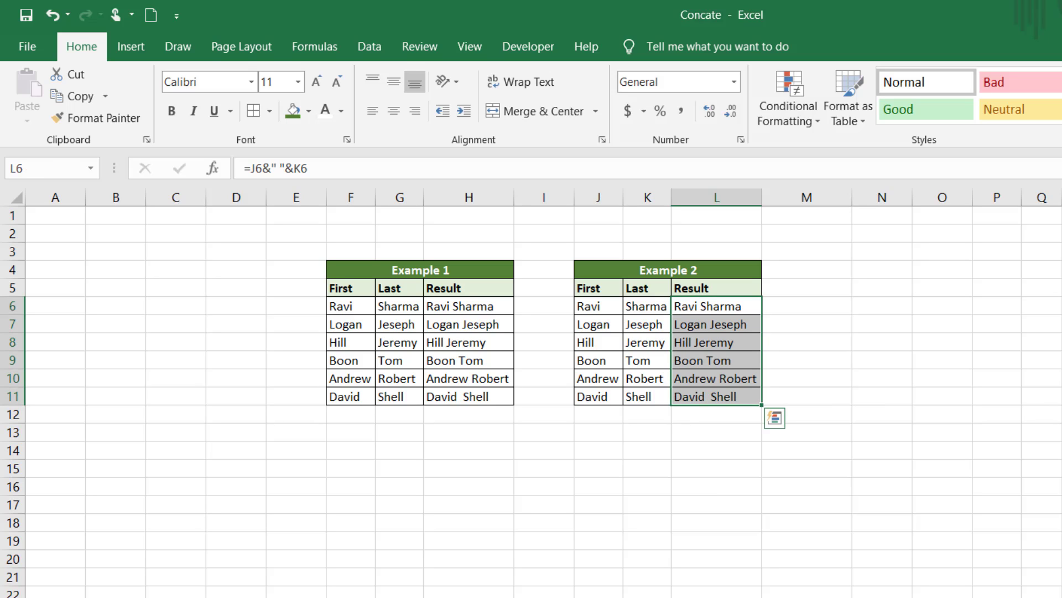
click(716, 306)
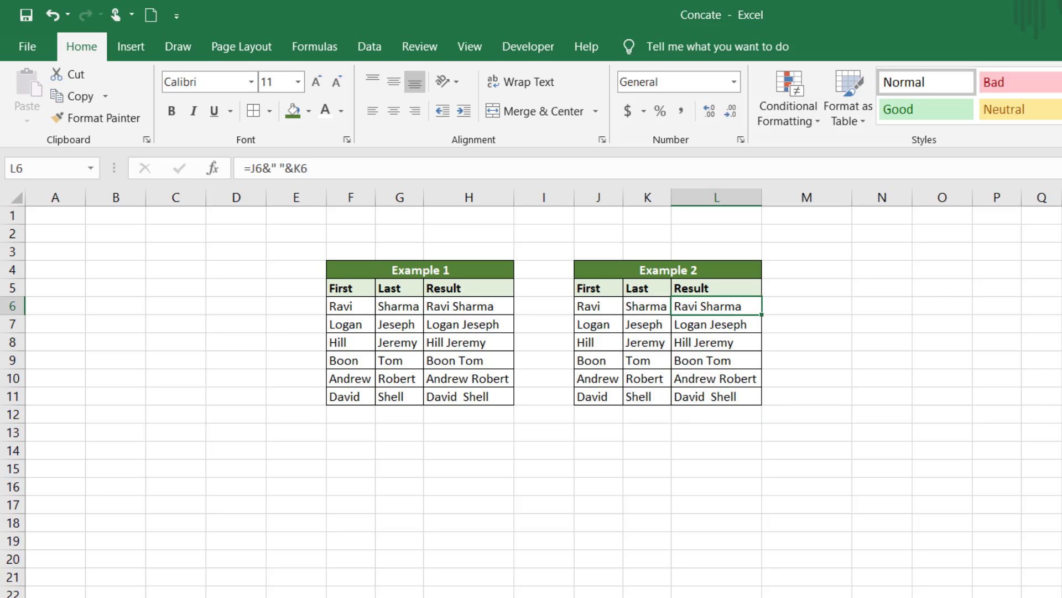
Step: Turn the L6 formula into visible text by adding a leading apostrophe
click(716, 288)
click(717, 306)
double_click(714, 306)
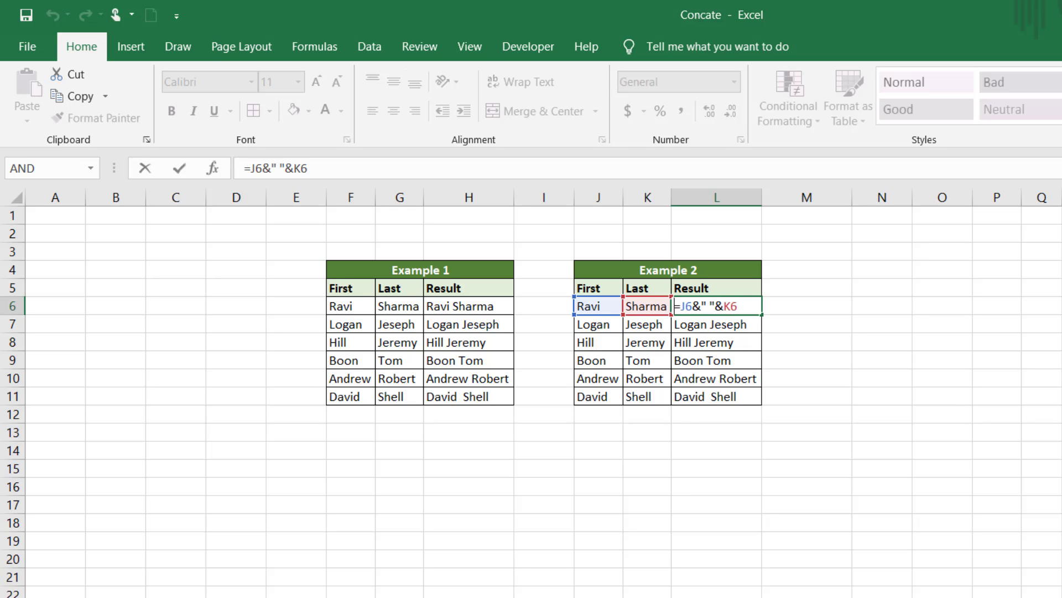
key(Return)
Step: Turn the CONCATENATE formula in H6 into visible text with an apostrophe placed before its equals sign
key(Up)
key(Left)
key(Left)
key(Left)
key(Left)
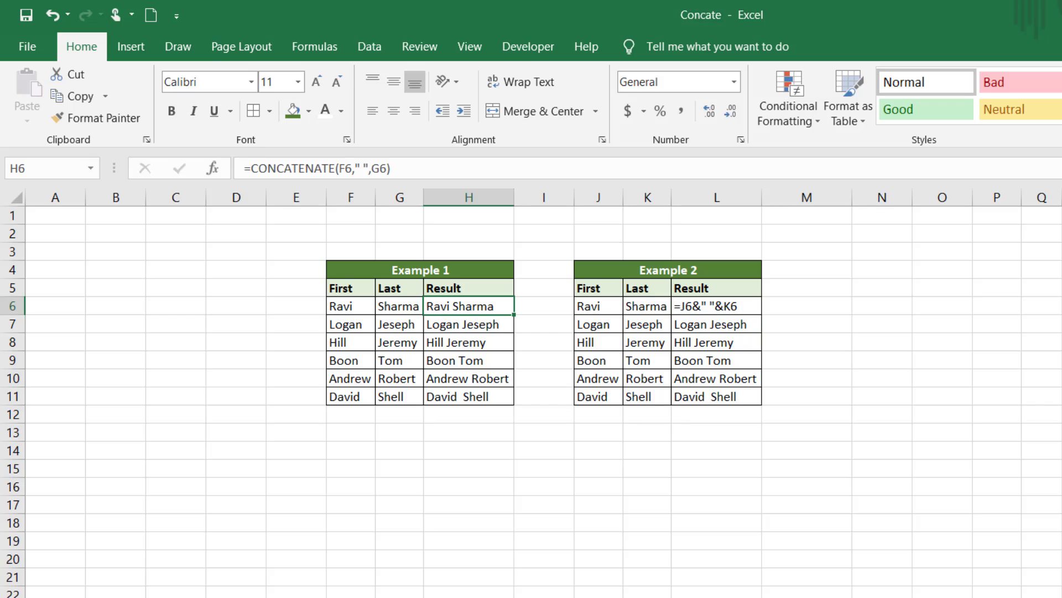
key(F2)
key(Left)
key(Left)
key(Left)
key(Left)
key(Left)
key(Left)
key(Left)
key(Left)
key(Left)
key(Left)
key(Left)
key(Left)
key(Left)
key(Left)
key(Left)
key(Left)
key(Left)
key(Left)
key(Left)
key(Left)
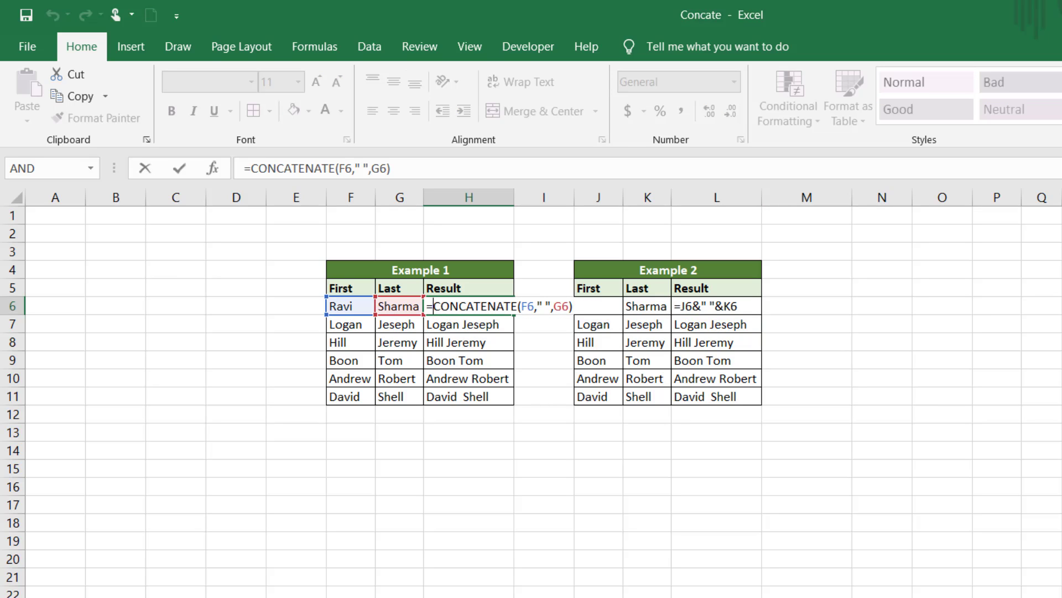
key(Right)
text(')
key(Return)
key(Return)
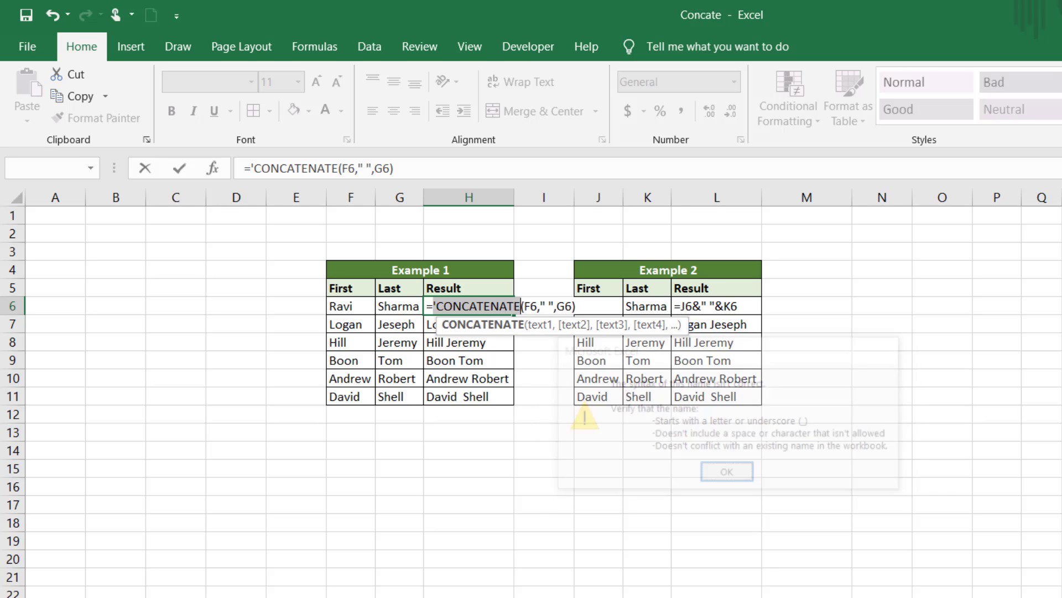
key(ctrl+z)
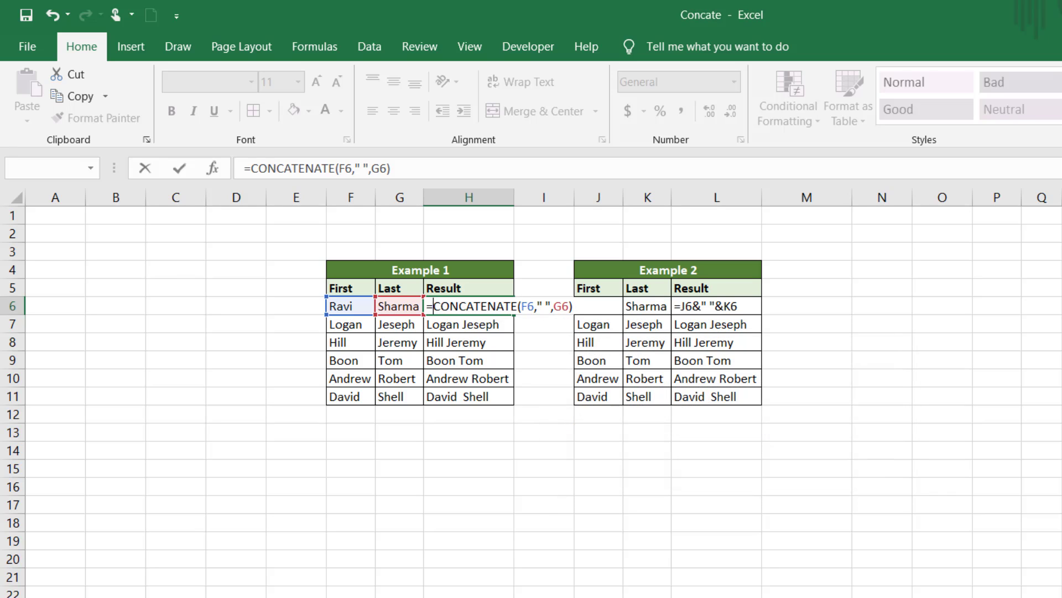
key(Left)
text(')
key(Return)
Step: Autofit the width of all columns in the sheet
key(alt+o)
key(c)
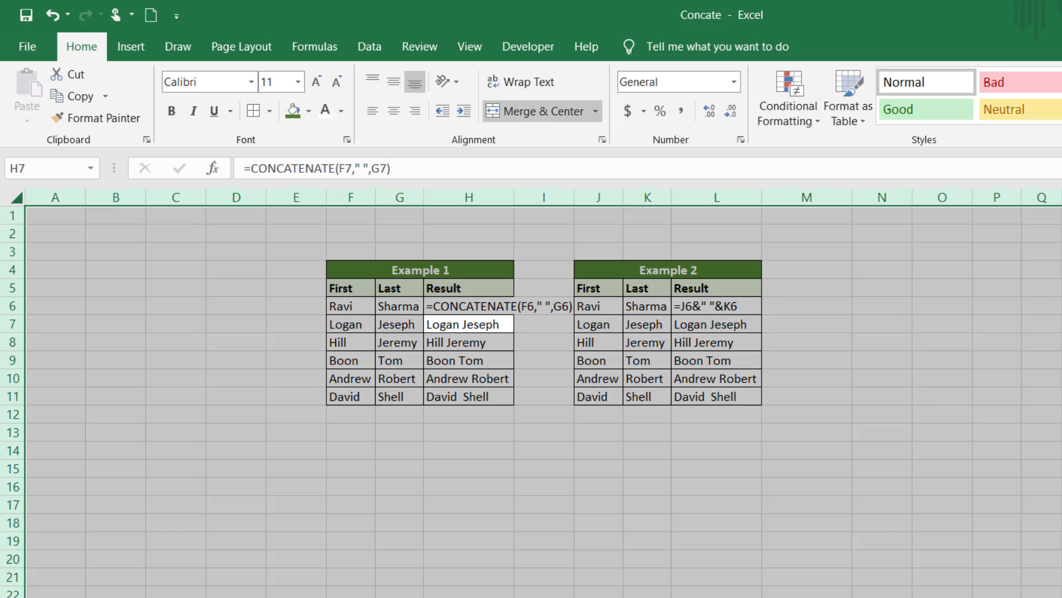
key(a)
click(712, 306)
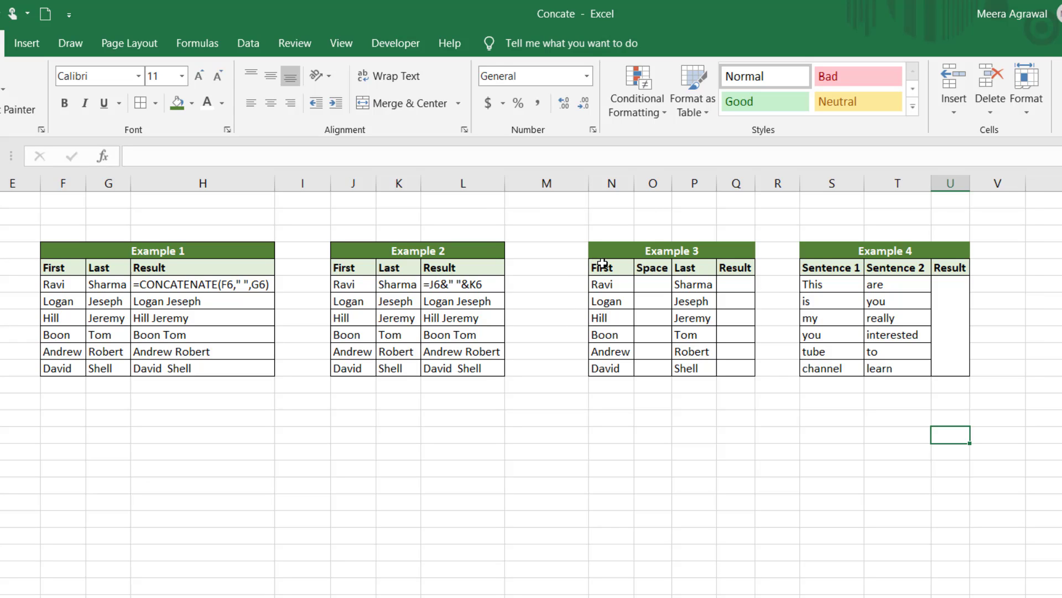
Step: Examine the First, Last and Space columns of Example 3 and the content of the first Space cell
drag(603, 264, 610, 368)
drag(686, 268, 693, 364)
drag(653, 268, 658, 365)
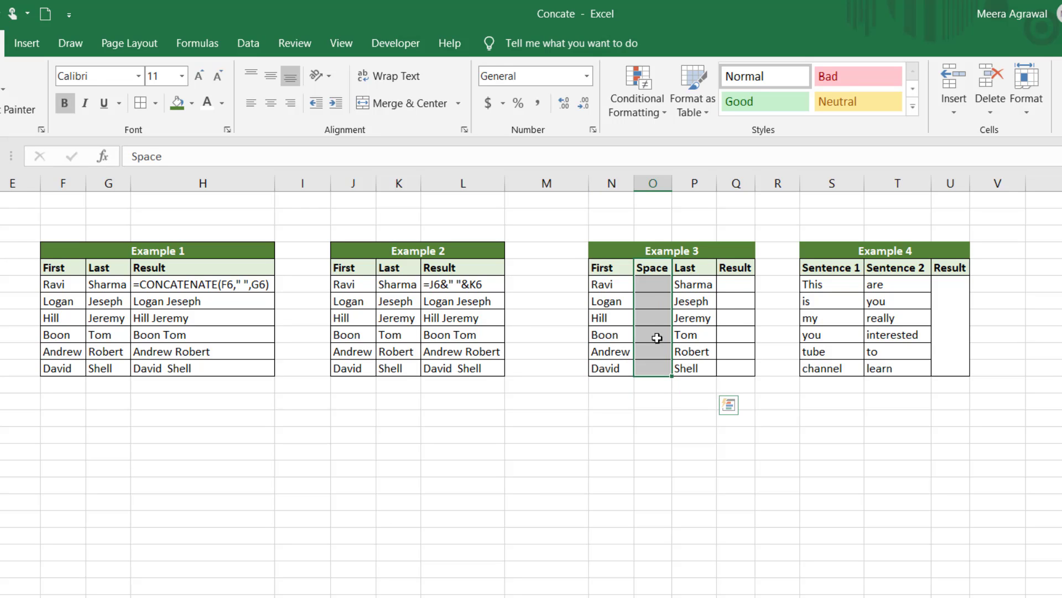
click(652, 288)
double_click(652, 288)
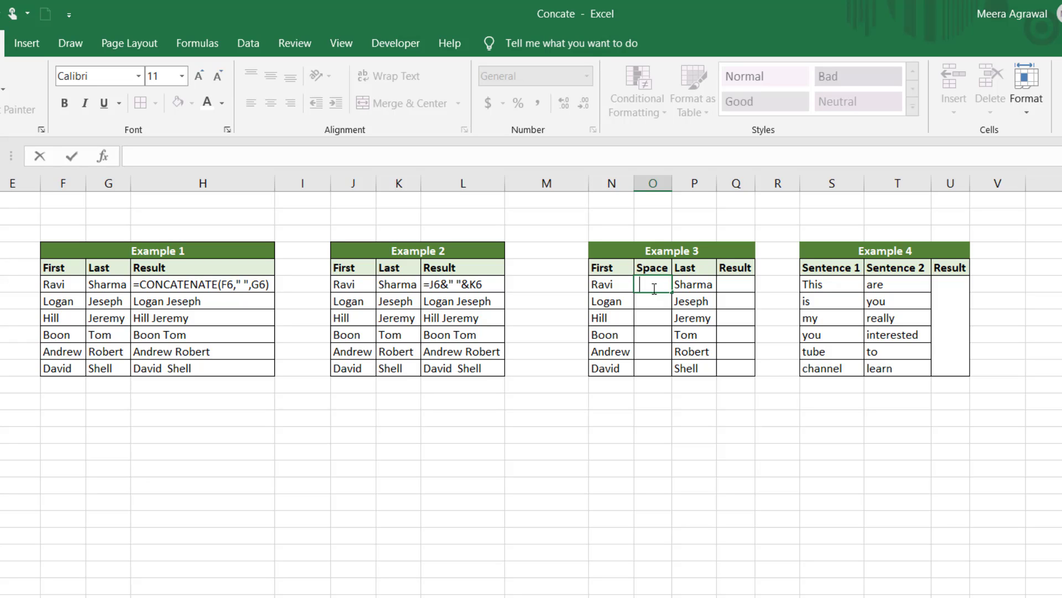
key(Return)
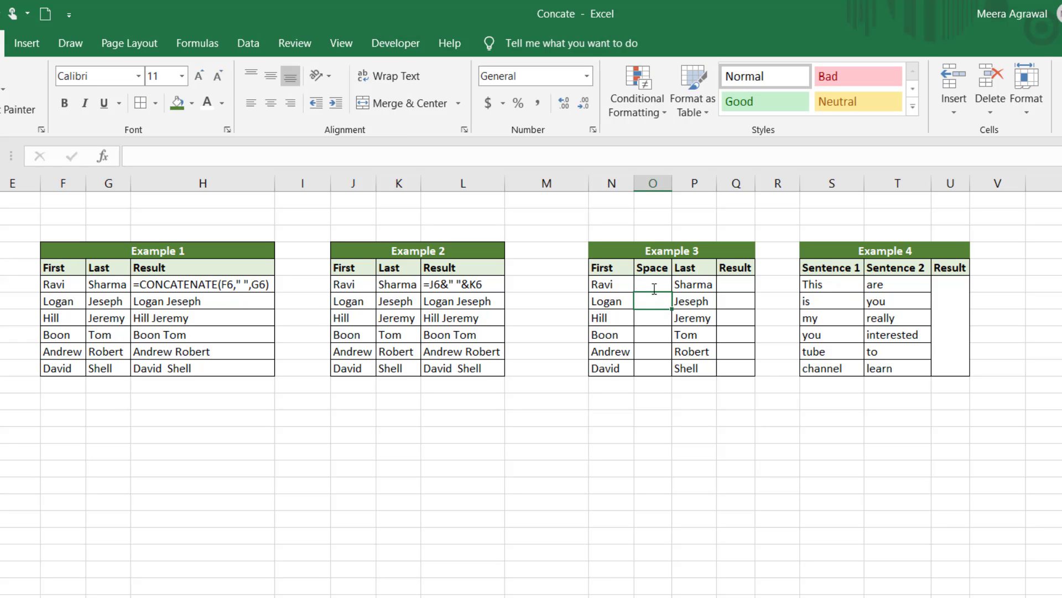
Step: Join the first row of Example 3 in Q6 with the formula =CONCAT(N6:P6)
click(721, 279)
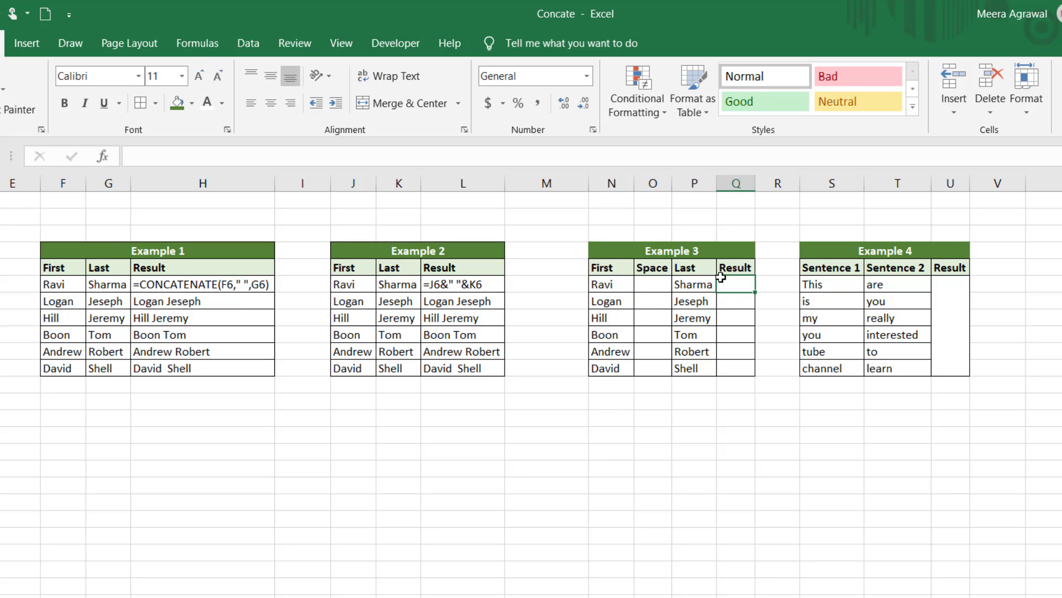
text(=conc)
key(Tab)
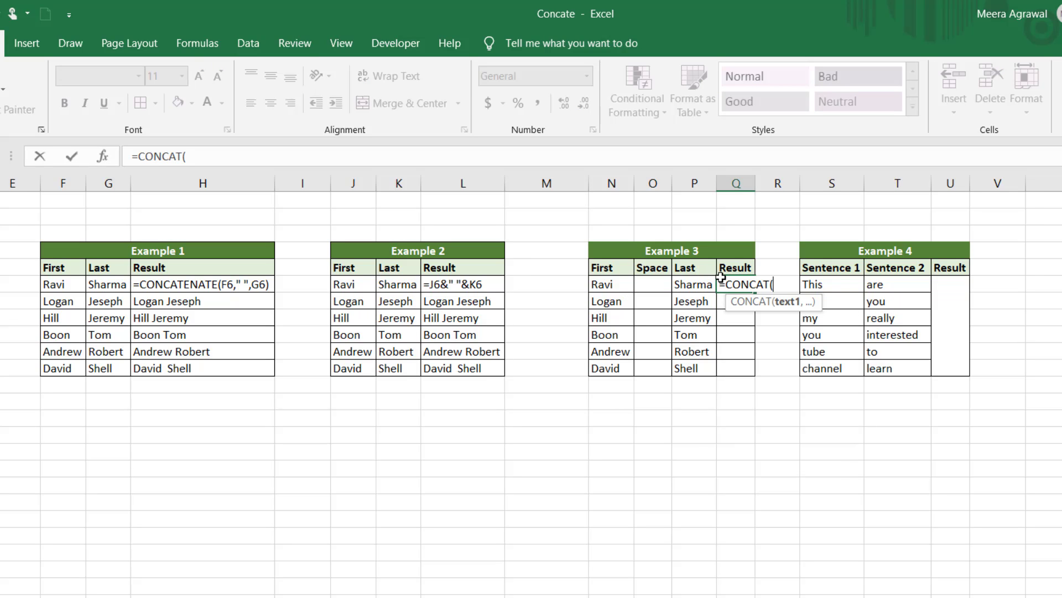
drag(600, 285, 685, 286)
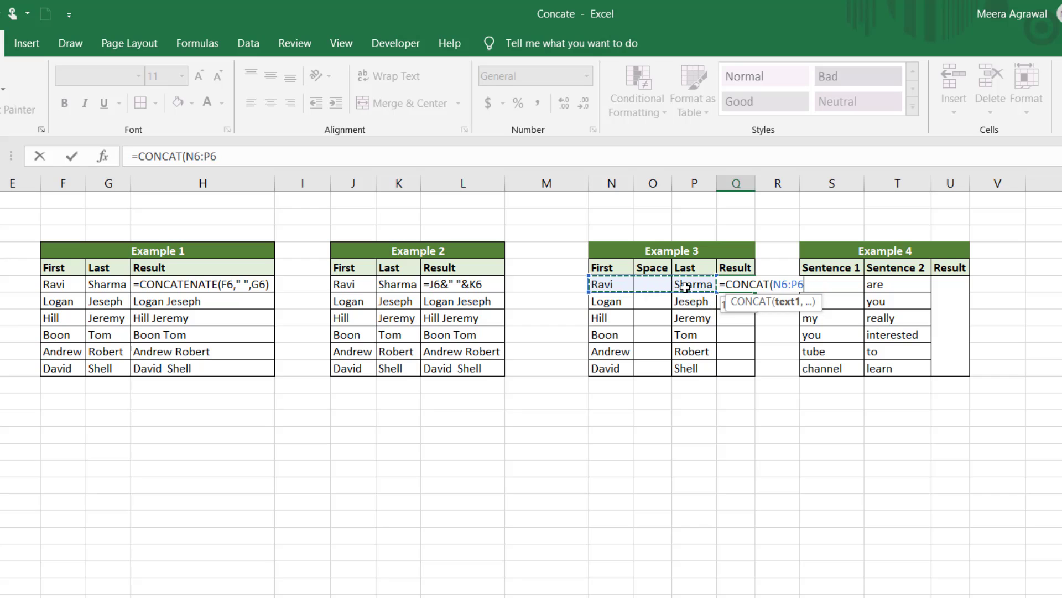
key(Return)
Step: Fill the CONCAT formula from Q6 down through Q11 in the Result column of Example 3
key(Up)
key(shift+Down)
key(shift+Down)
key(shift+Down)
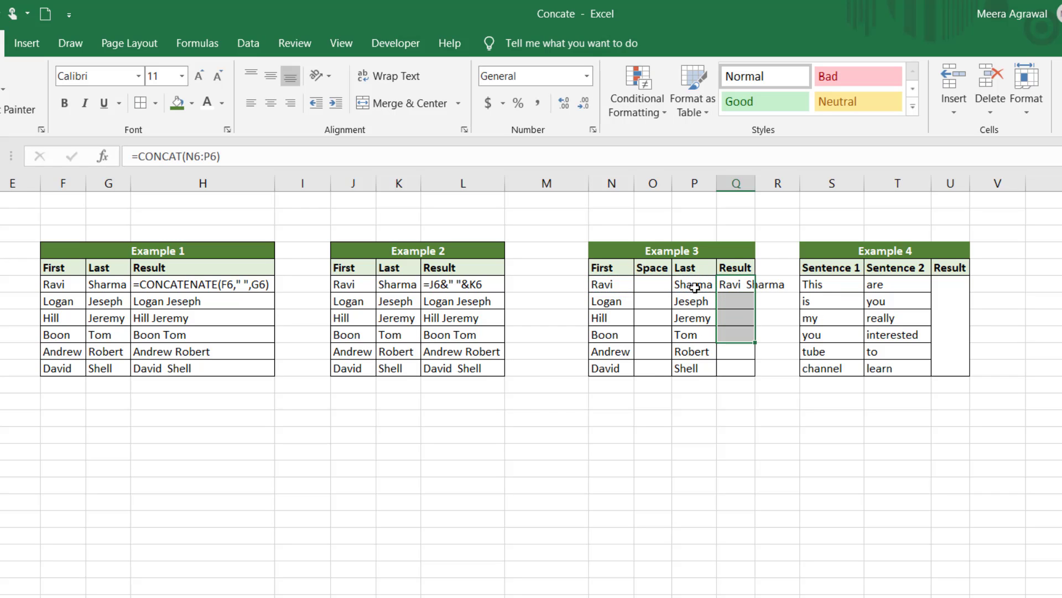
key(shift+Down)
key(shift+Down)
key(ctrl+d)
Step: Autofit the width of Example 3's Result column
key(Up)
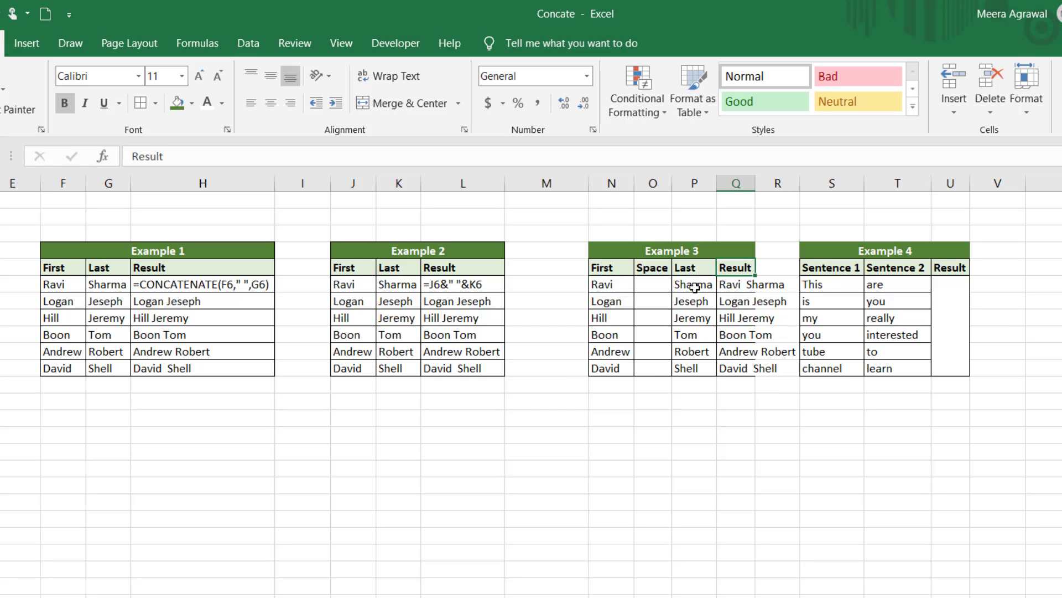
key(ctrl+space)
key(alt+o)
key(c)
key(a)
key(Down)
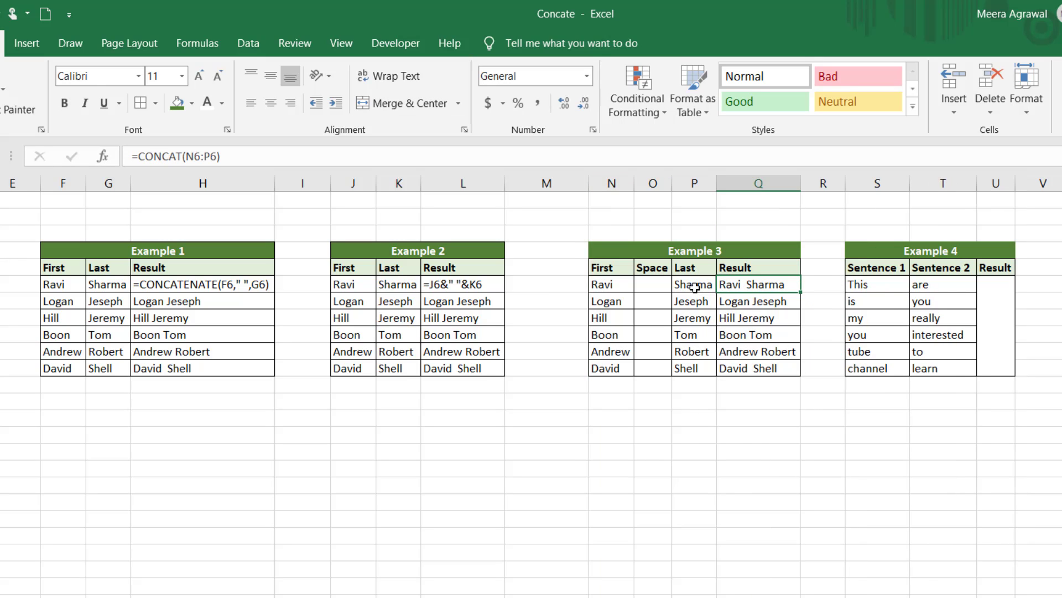
Step: Clear the content of the first Space cell, O6, in Example 3
key(Down)
click(695, 287)
key(Left)
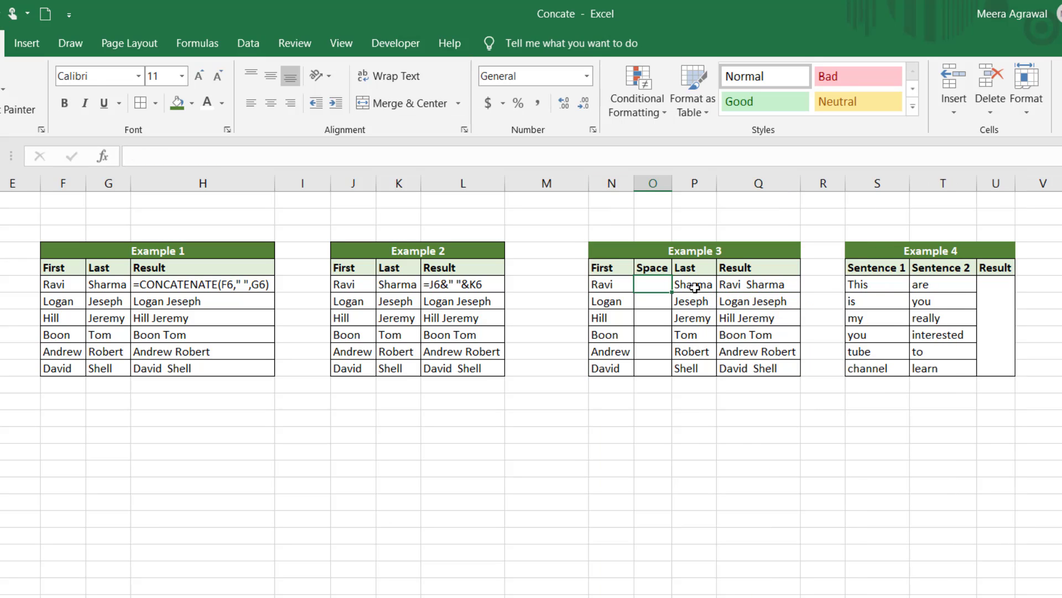
key(Delete)
key(Down)
key(Down)
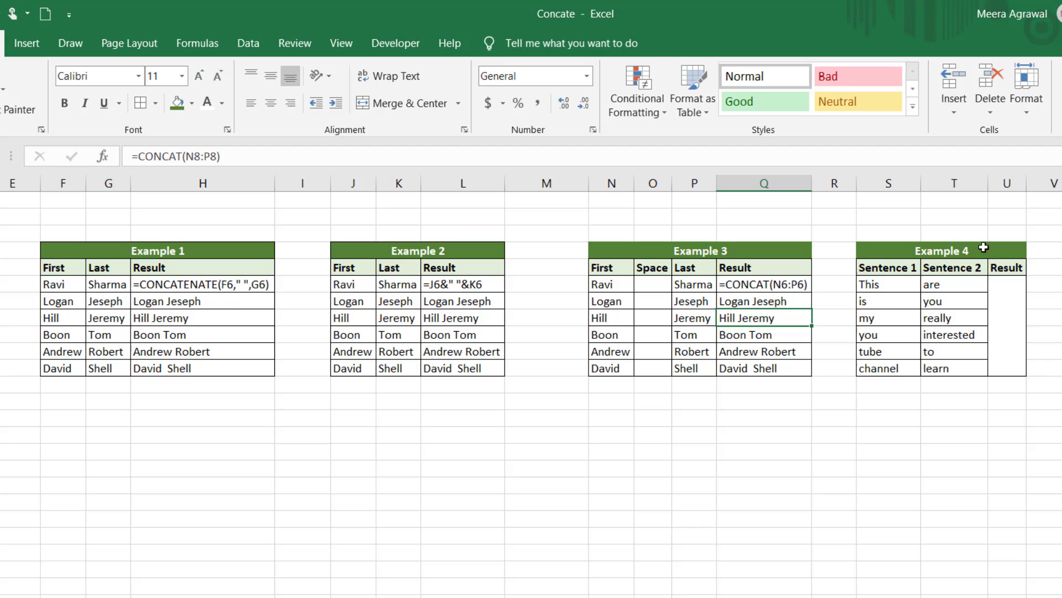
Step: Append a question mark to the word "learn" in the last Sentence 2 cell of Example 4
double_click(974, 369)
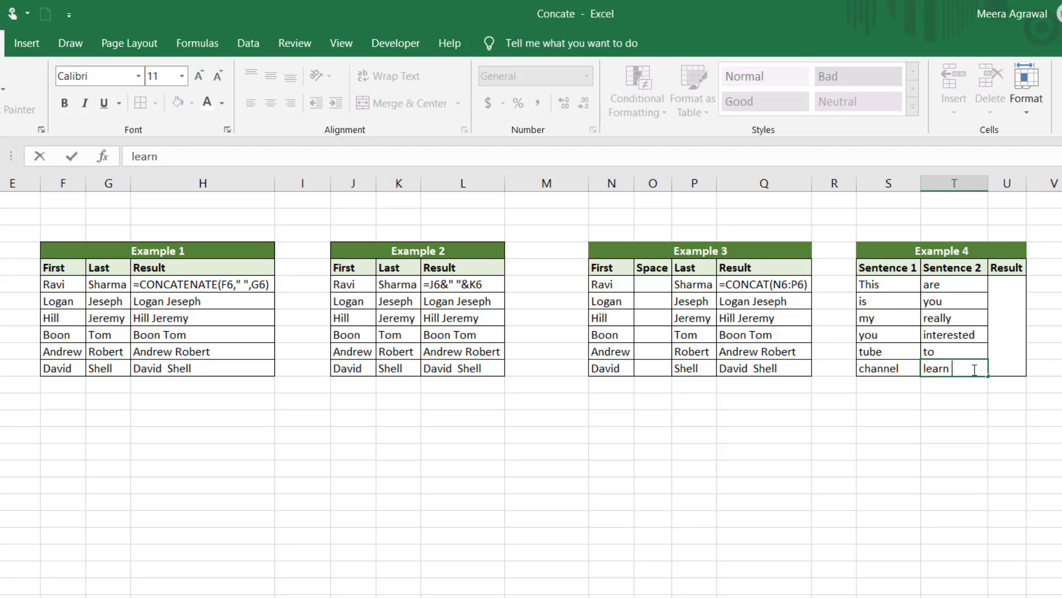
text(?)
key(Return)
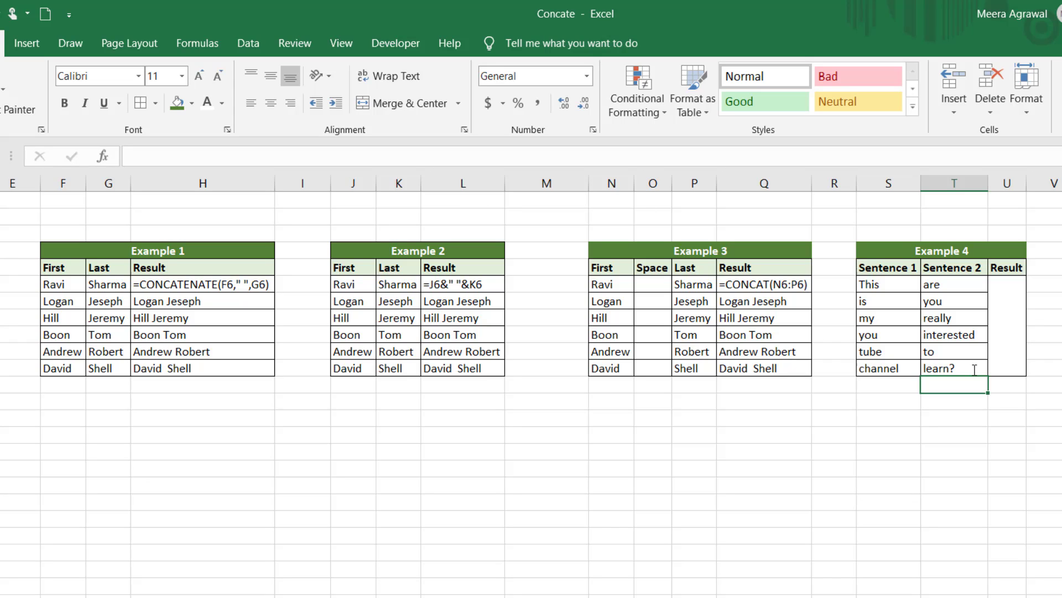
Step: Join both sentence columns of Example 4 in the merged Result cell with =CONCAT(S6:S11,T6:T11)
click(1018, 313)
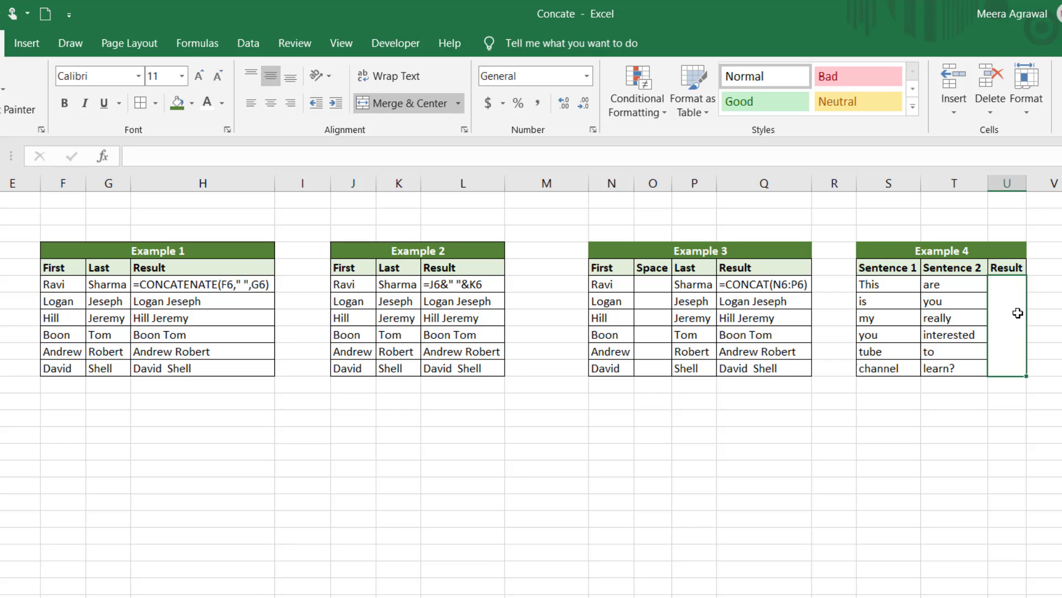
text(=conc)
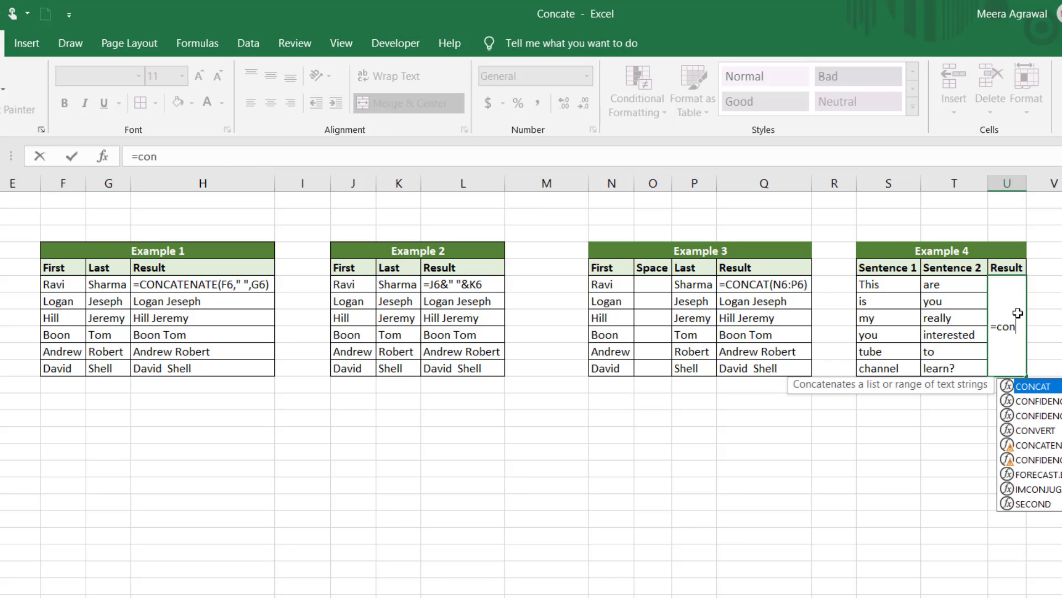
key(Tab)
text(S6:S11,T6:T11)
key(BackSpace)
drag(908, 283, 902, 364)
text(,)
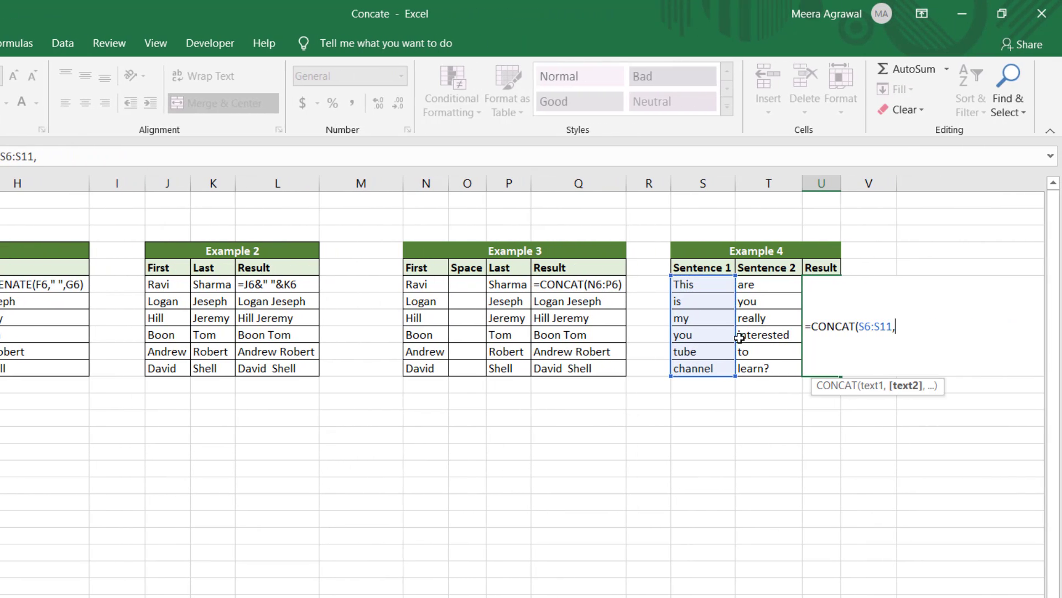
drag(772, 284, 761, 366)
key(ctrl+Return)
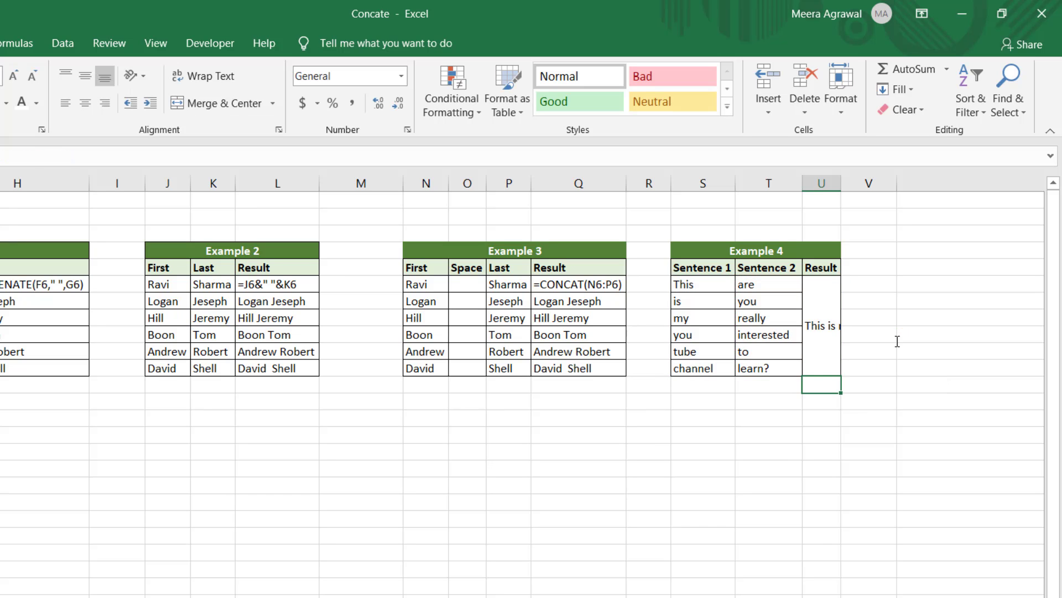
Step: Autofit the widths of Example 4's columns S to U
key(ctrl+space)
key(alt+o)
key(c)
key(a)
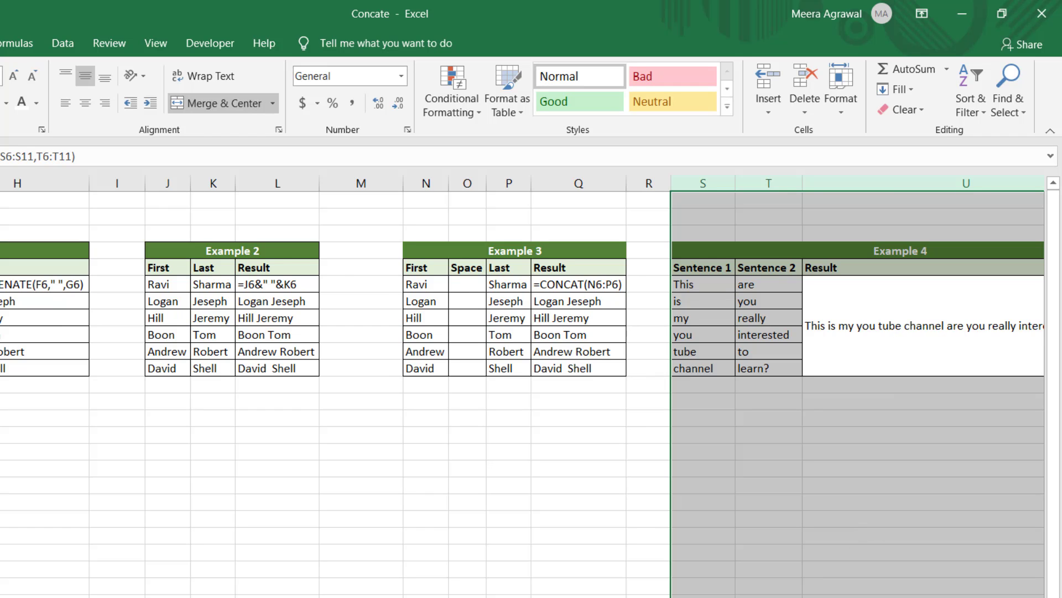
scroll(819, 595, right, 6)
click(502, 503)
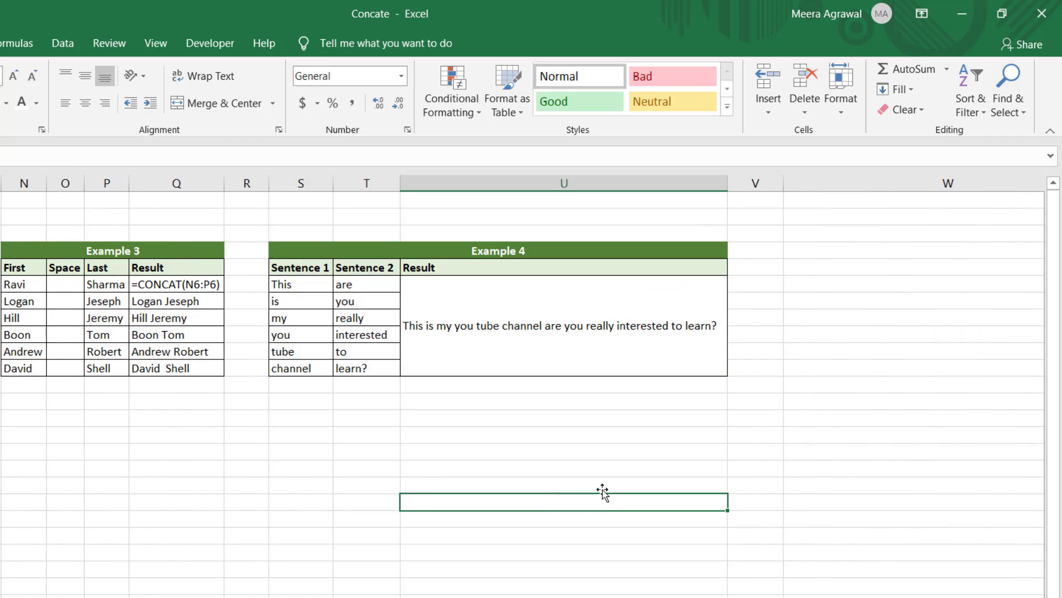
Step: Examine Example 4's Result cell and check each Sentence 1 cell for a trailing space, leaving the contents unedited
click(485, 352)
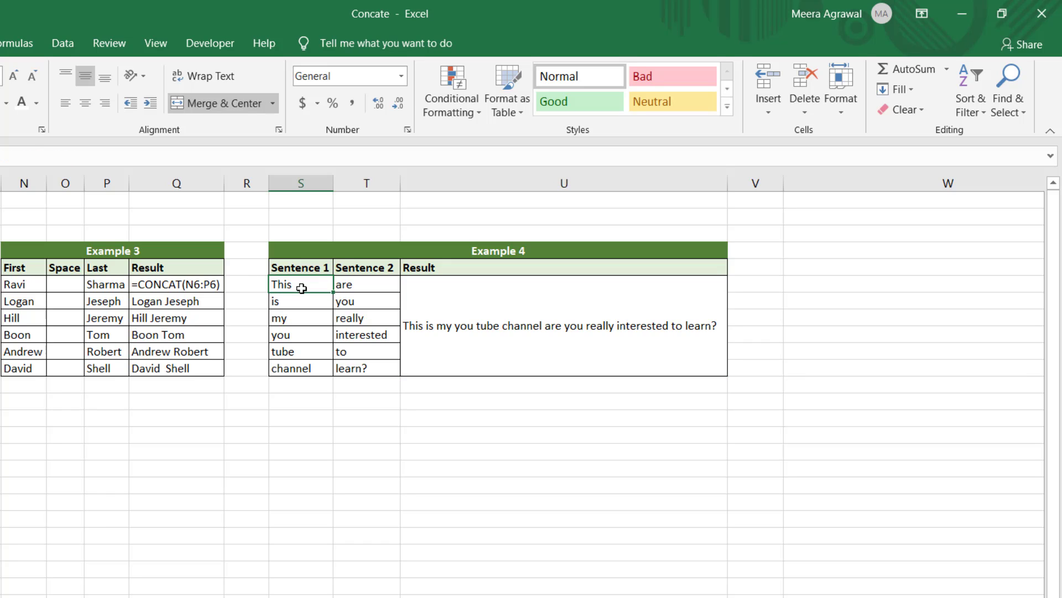
double_click(301, 289)
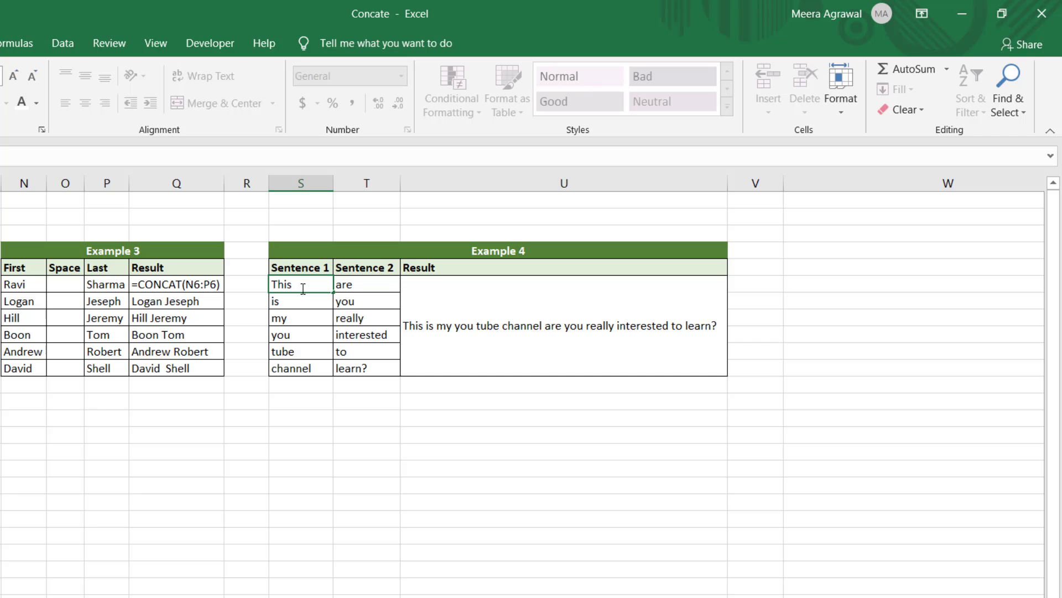
key(Return)
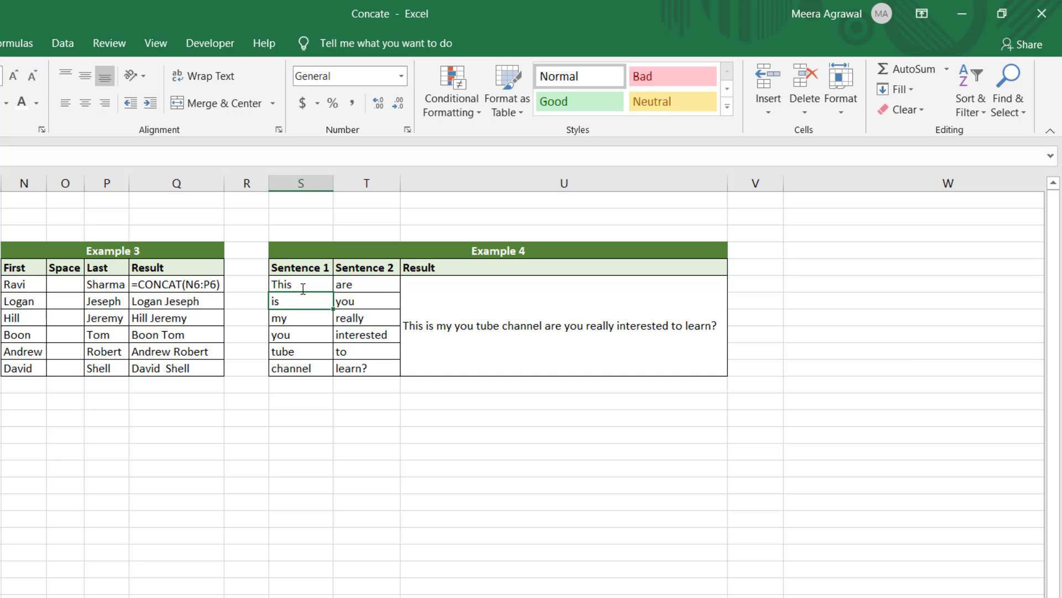
key(F2)
key(Escape)
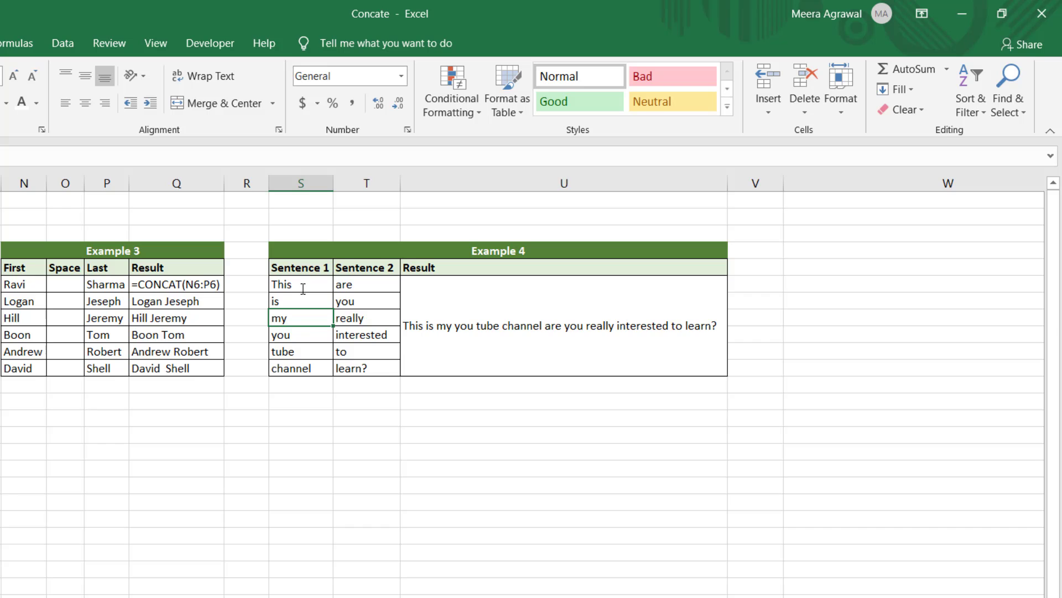
key(F2)
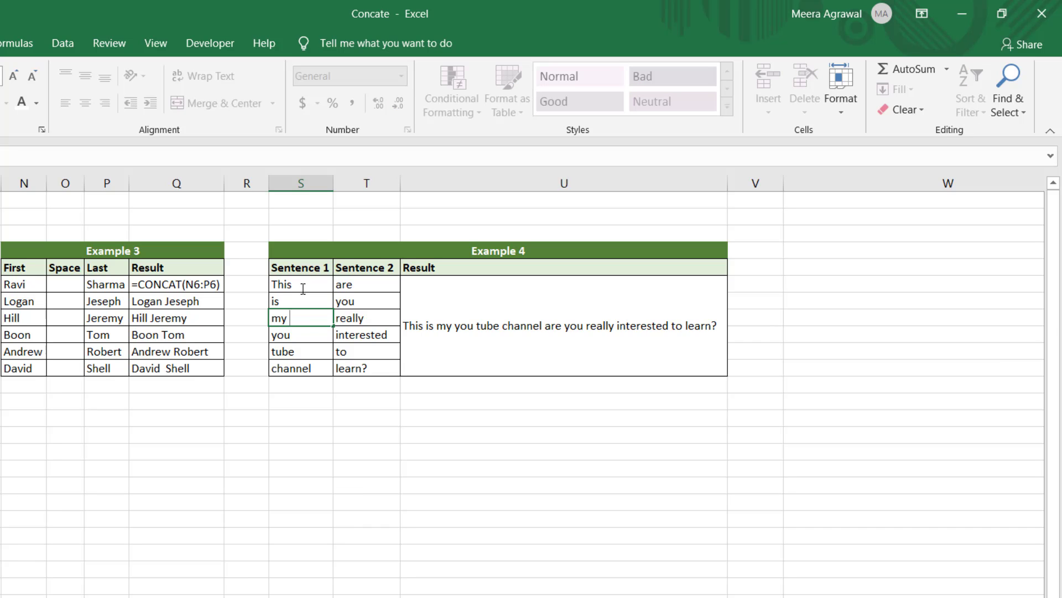
key(Escape)
key(Down)
key(F2)
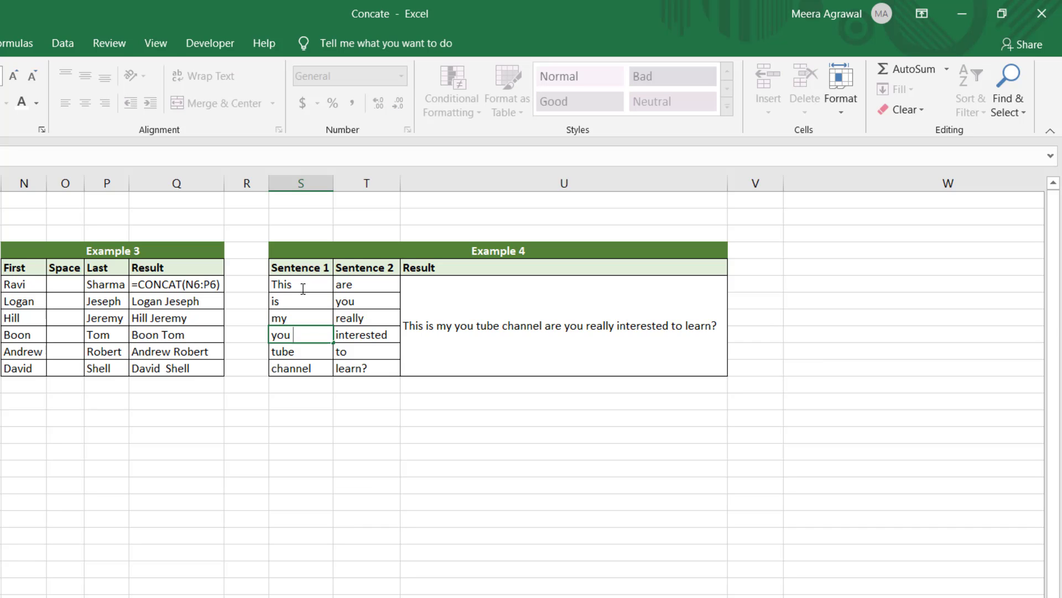
key(Escape)
key(Down)
key(F2)
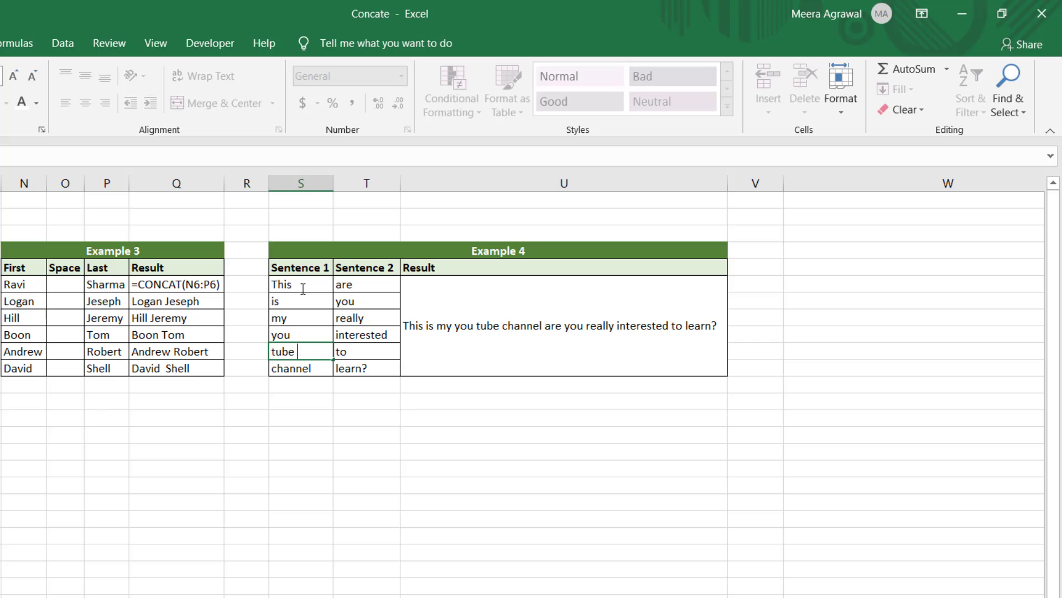
key(Escape)
key(Down)
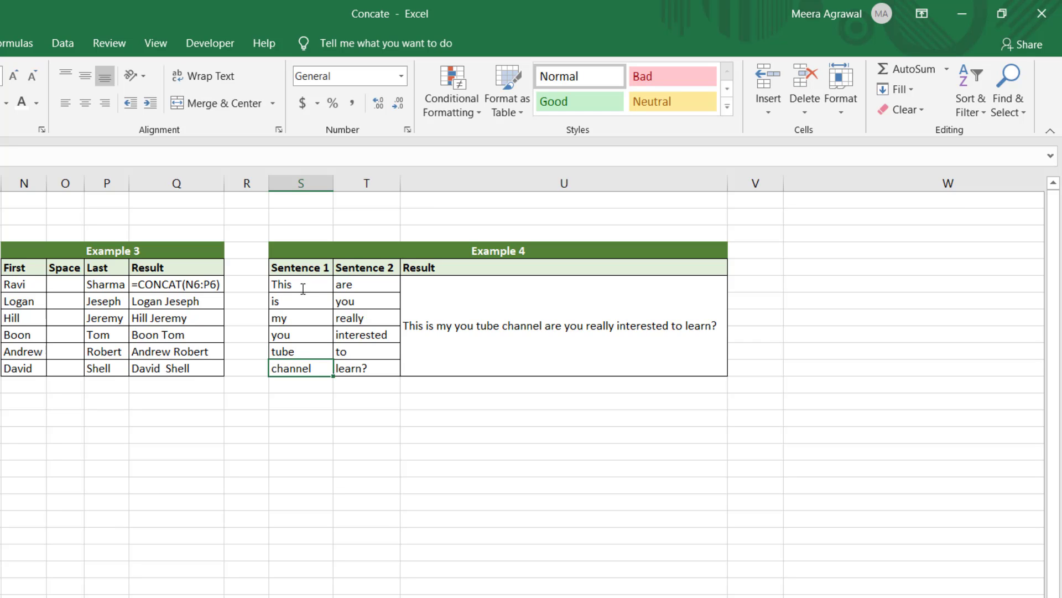
key(F2)
key(Escape)
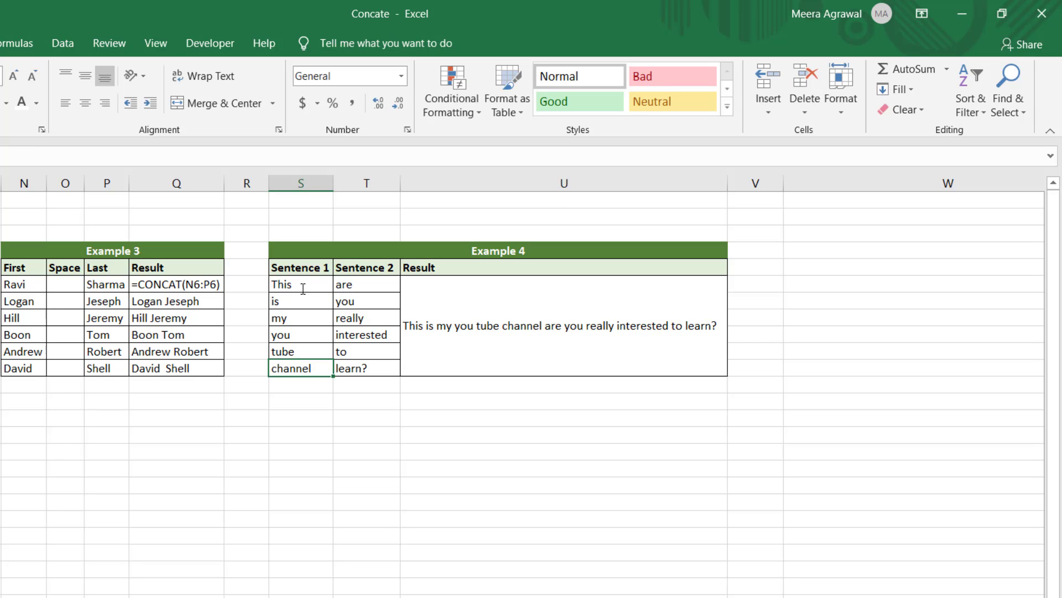